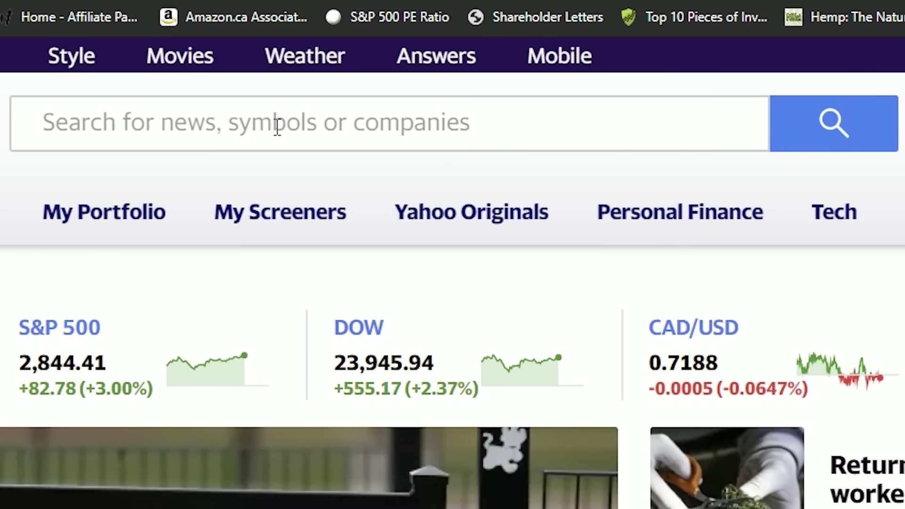
Step: Search for the symbol "dal" and open the NYQ listing of Delta Air Lines, Inc
{"action": "left_click", "coordinate": [277, 128]}
{"action": "type", "text": "dal"}
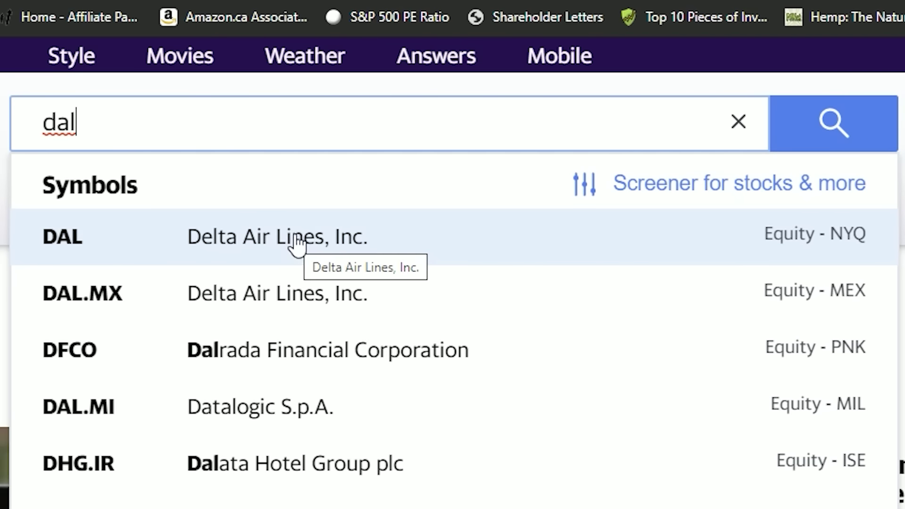
{"action": "left_click", "coordinate": [297, 246]}
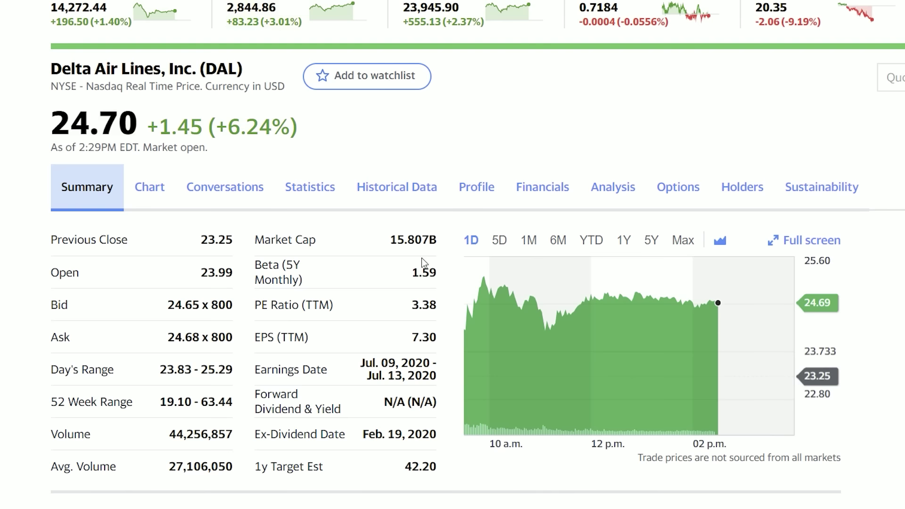
Step: Open Delta's balance sheet in the financials, check the quarterly figures, and return to the annual view
{"action": "left_click", "coordinate": [543, 188]}
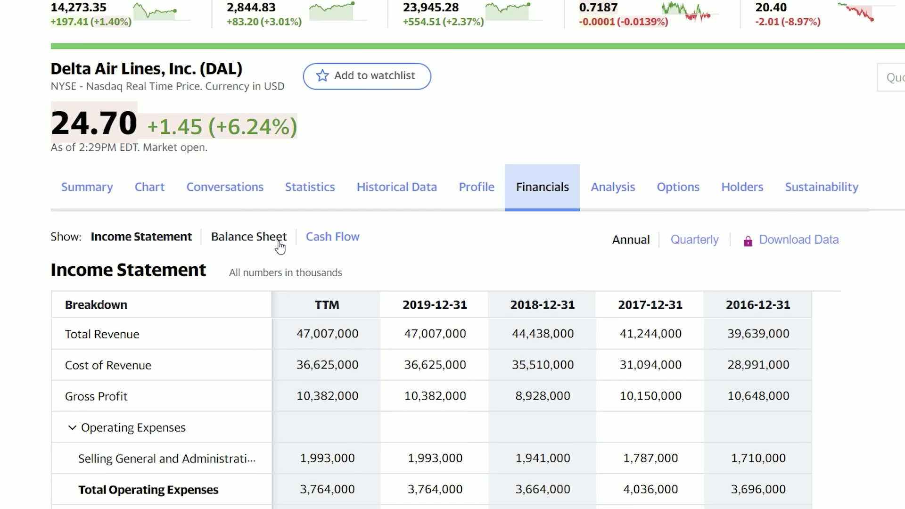
{"action": "left_click", "coordinate": [248, 236]}
{"action": "scroll", "coordinate": [436, 282], "scroll_direction": "down", "scroll_amount": 2}
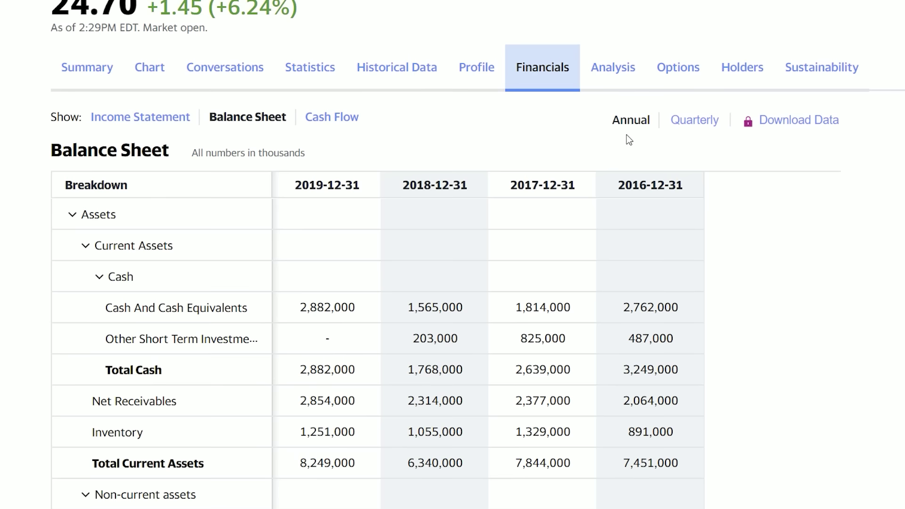
{"action": "left_click", "coordinate": [691, 125]}
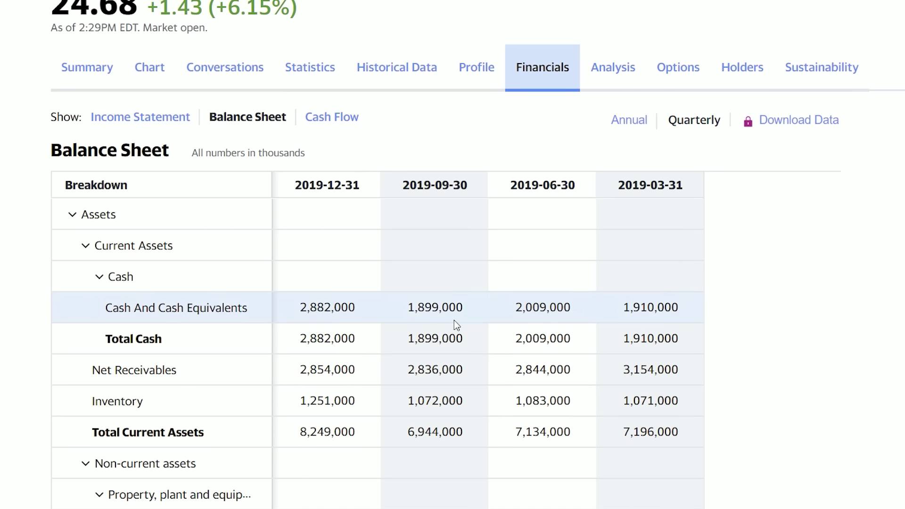
{"action": "left_click", "coordinate": [637, 123]}
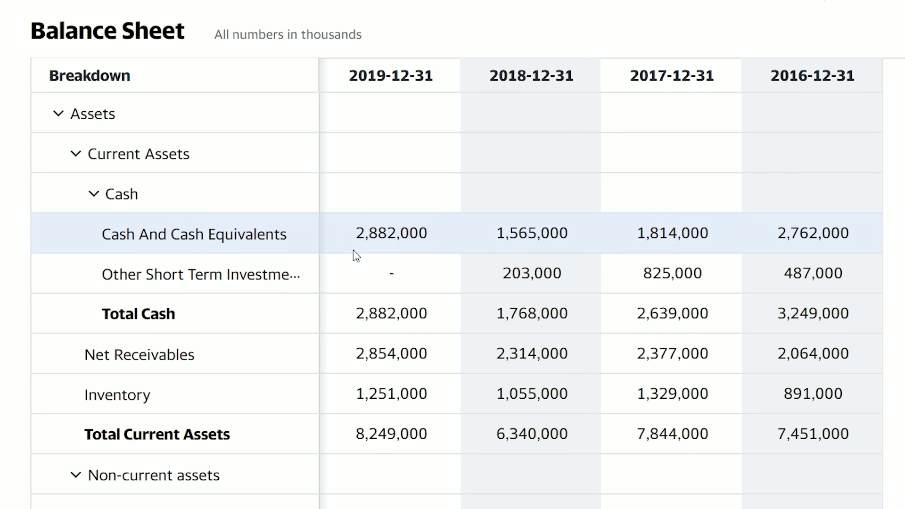
Step: Examine the 2019 cash and cash equivalents, other short-term investments and total cash, noting the units in which the figures are stated
{"action": "left_click_drag", "start_coordinate": [356, 232], "coordinate": [436, 239]}
{"action": "left_click", "coordinate": [434, 234]}
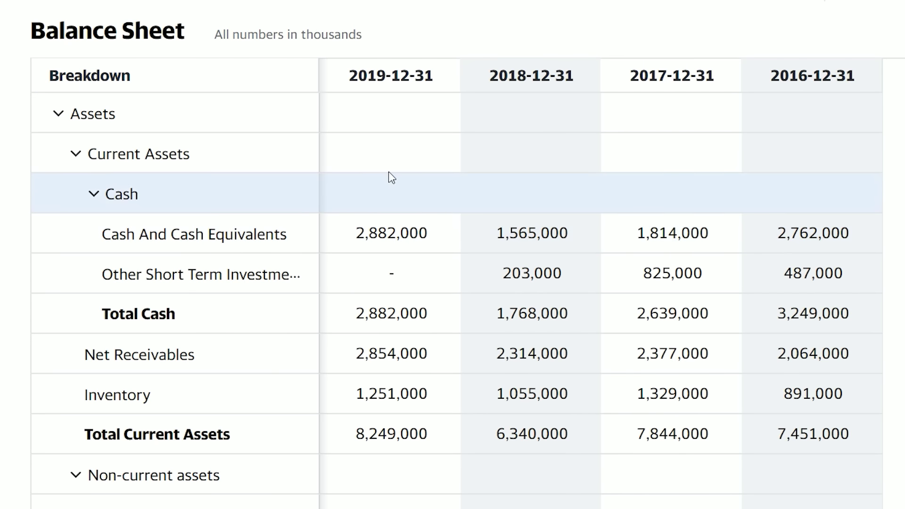
{"action": "left_click_drag", "start_coordinate": [362, 34], "coordinate": [214, 34]}
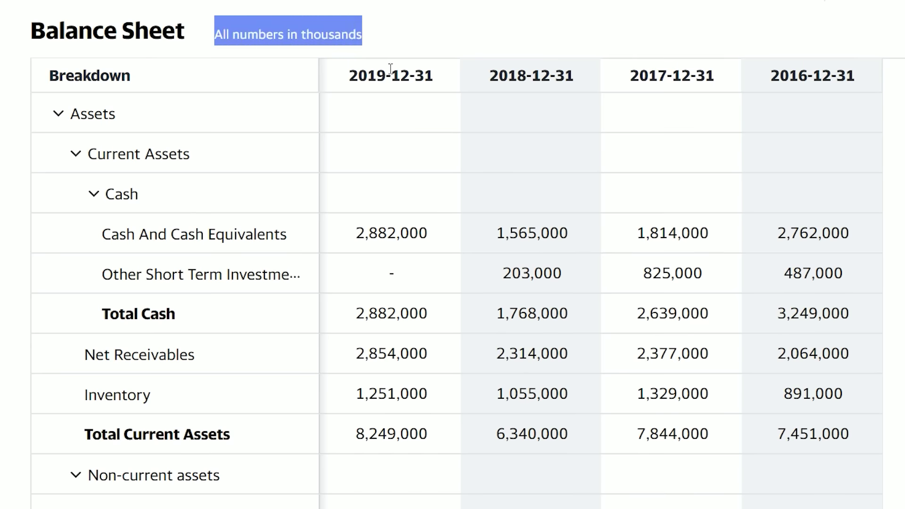
{"action": "left_click", "coordinate": [390, 69]}
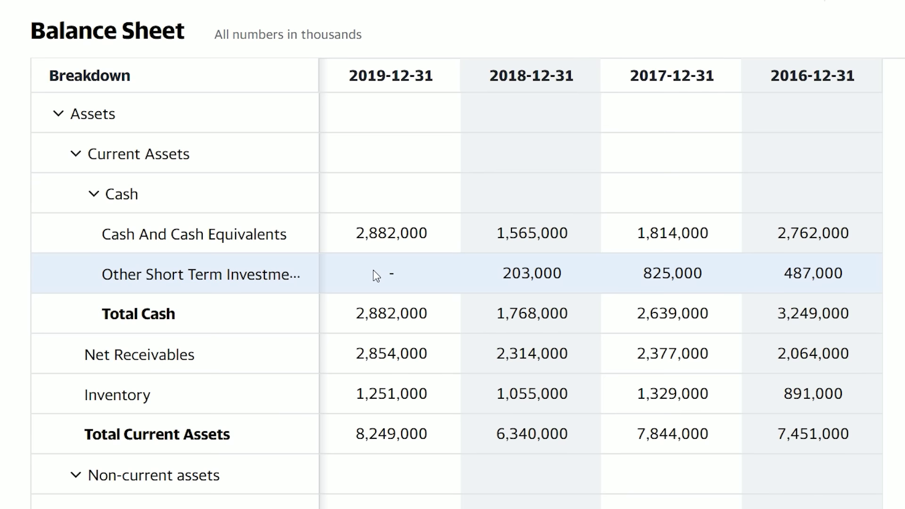
{"action": "left_click_drag", "start_coordinate": [376, 277], "coordinate": [100, 276]}
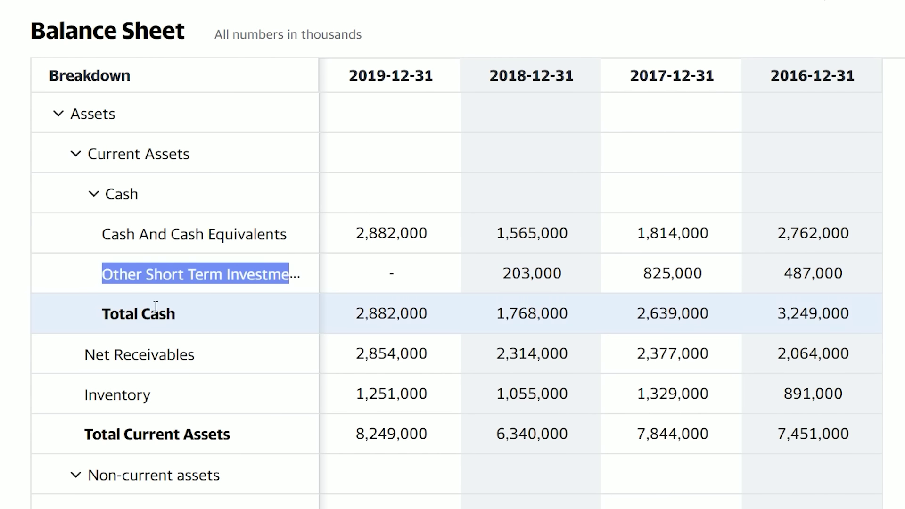
{"action": "left_click", "coordinate": [296, 274]}
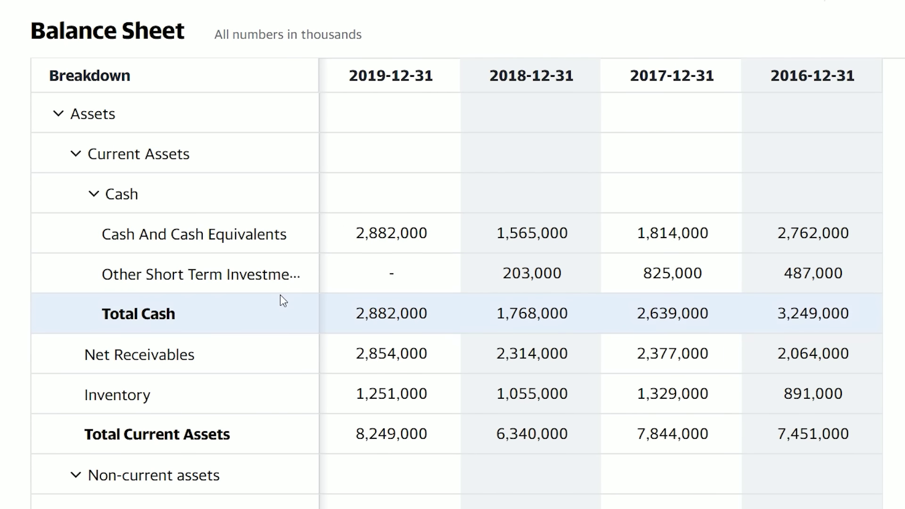
{"action": "left_click_drag", "start_coordinate": [356, 314], "coordinate": [439, 324]}
{"action": "left_click", "coordinate": [444, 333]}
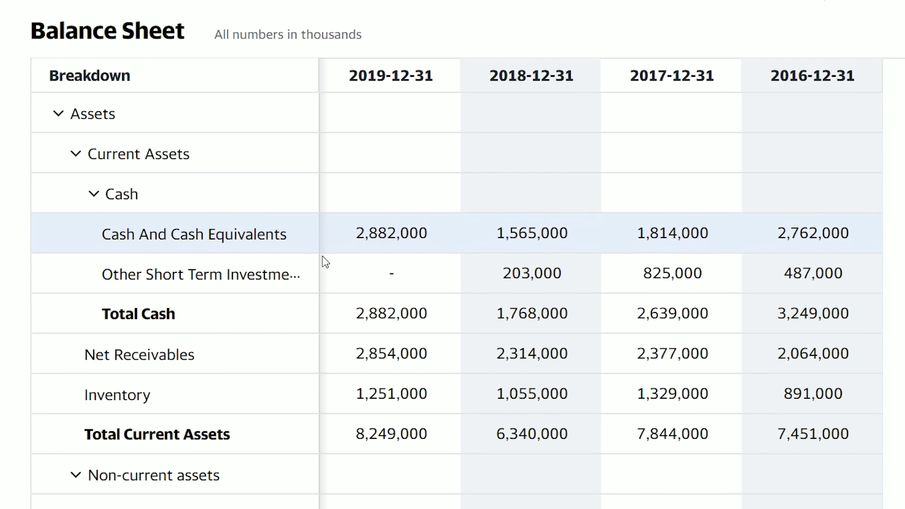
Step: Examine the 2019 total current assets and the accumulated depreciation of property, plant and equipment
{"action": "left_click_drag", "start_coordinate": [359, 435], "coordinate": [432, 433]}
{"action": "left_click", "coordinate": [443, 443]}
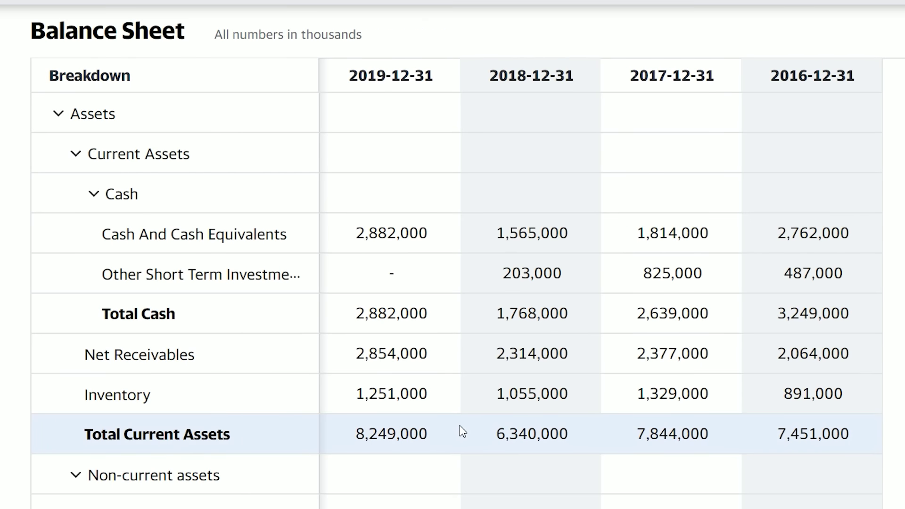
{"action": "left_click_drag", "start_coordinate": [429, 434], "coordinate": [406, 441]}
{"action": "left_click", "coordinate": [470, 453]}
{"action": "scroll", "coordinate": [489, 446], "scroll_direction": "down", "scroll_amount": 5}
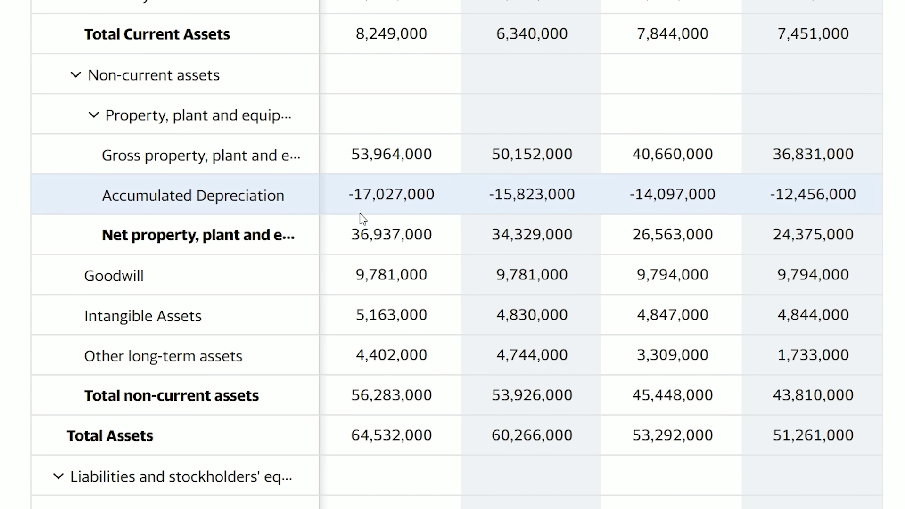
{"action": "left_click_drag", "start_coordinate": [443, 198], "coordinate": [389, 198]}
{"action": "left_click", "coordinate": [395, 197]}
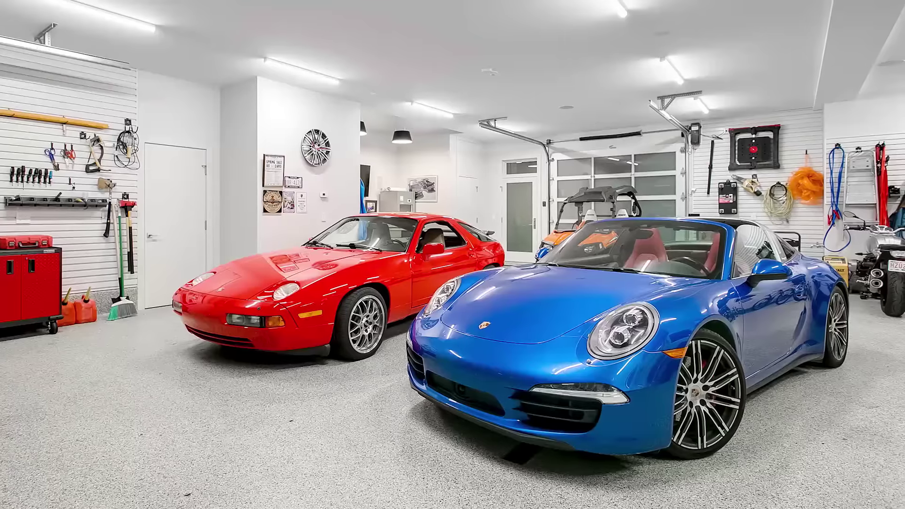
{"action": "left_click_drag", "start_coordinate": [434, 184], "coordinate": [348, 184]}
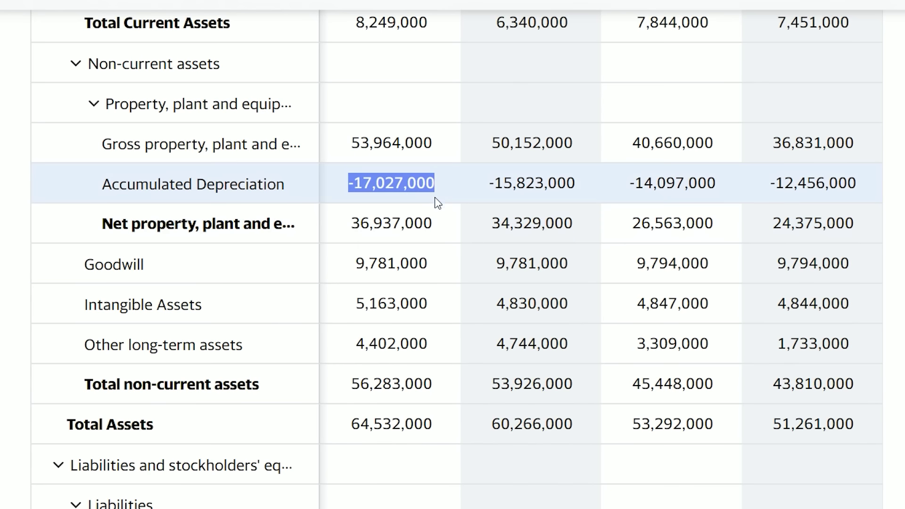
{"action": "left_click", "coordinate": [344, 344]}
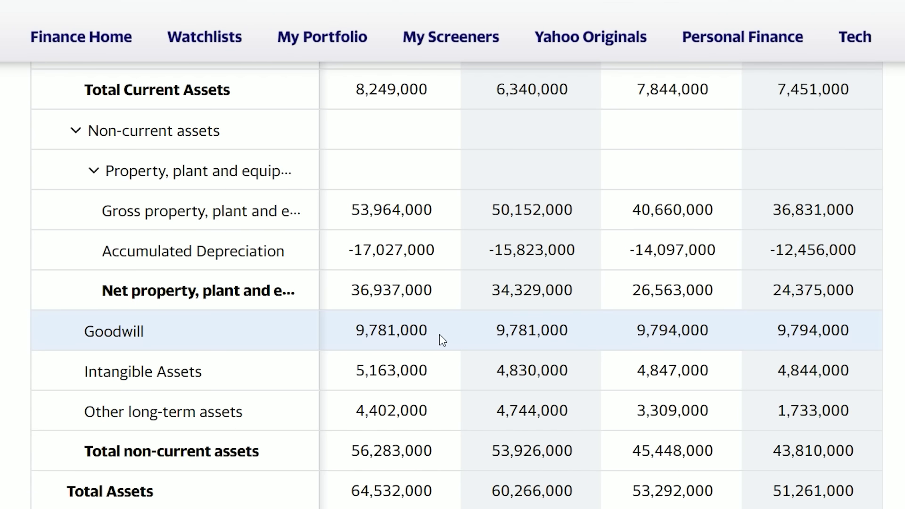
Step: Review the intangible assets and goodwill rows and the 2019 total assets figure
{"action": "scroll", "coordinate": [439, 335], "scroll_direction": "up", "scroll_amount": 2}
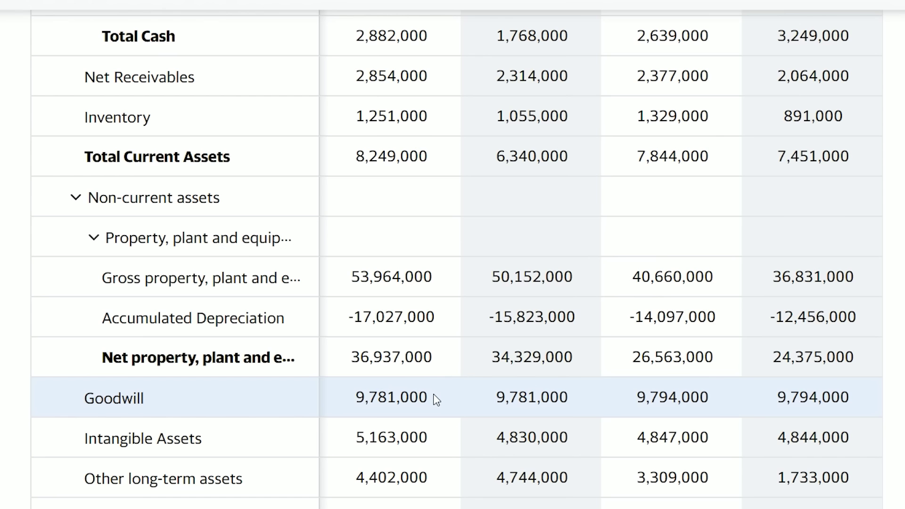
{"action": "left_click_drag", "start_coordinate": [218, 436], "coordinate": [143, 436]}
{"action": "left_click", "coordinate": [238, 442]}
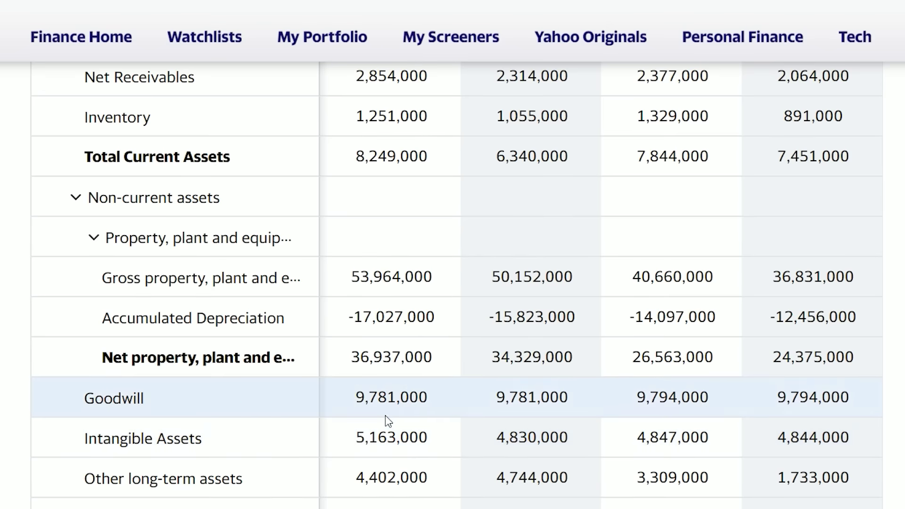
{"action": "left_click_drag", "start_coordinate": [434, 404], "coordinate": [356, 397]}
{"action": "scroll", "coordinate": [454, 348], "scroll_direction": "down", "scroll_amount": 3}
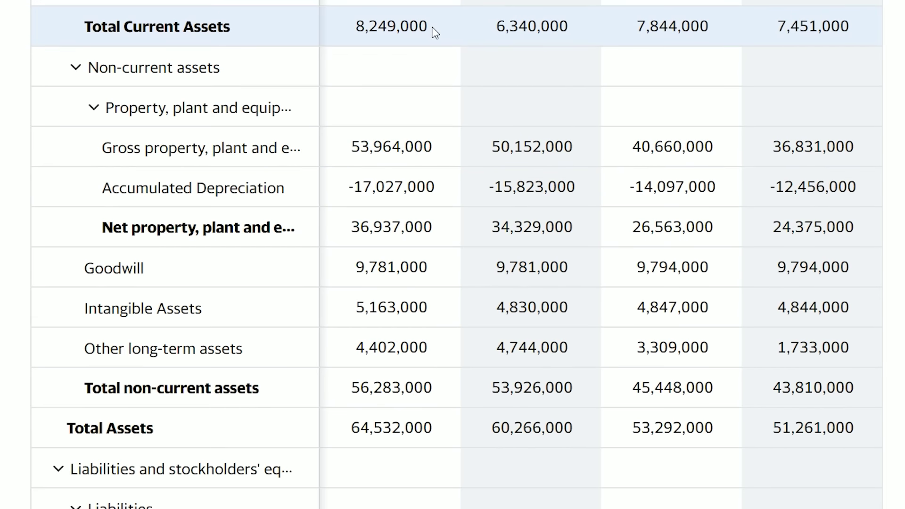
{"action": "left_click_drag", "start_coordinate": [437, 427], "coordinate": [351, 428]}
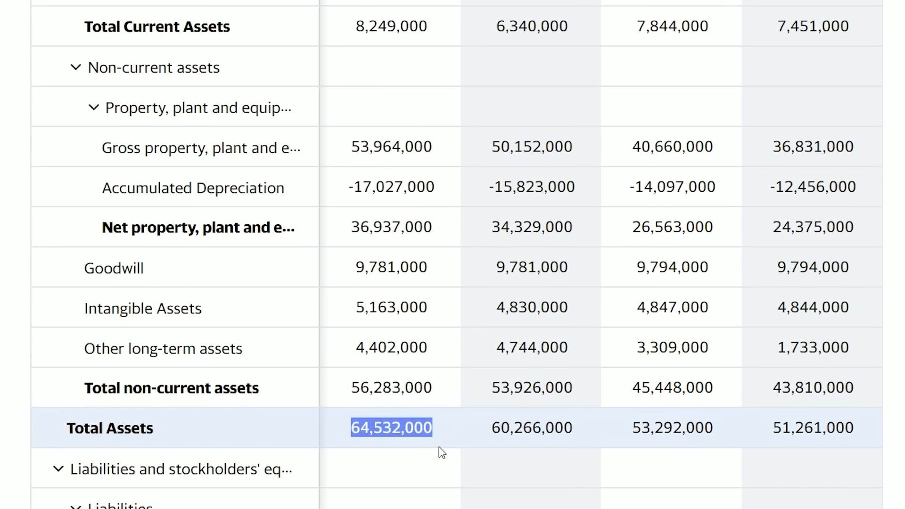
{"action": "left_click", "coordinate": [442, 453]}
Step: Examine the Total Current Liabilities row in the liabilities section
{"action": "scroll", "coordinate": [442, 453], "scroll_direction": "down", "scroll_amount": 8}
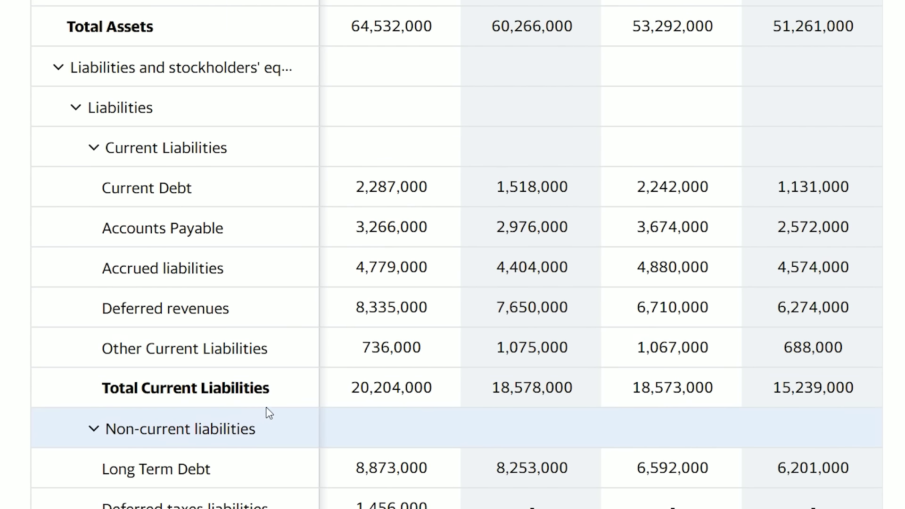
{"action": "left_click_drag", "start_coordinate": [270, 388], "coordinate": [146, 391]}
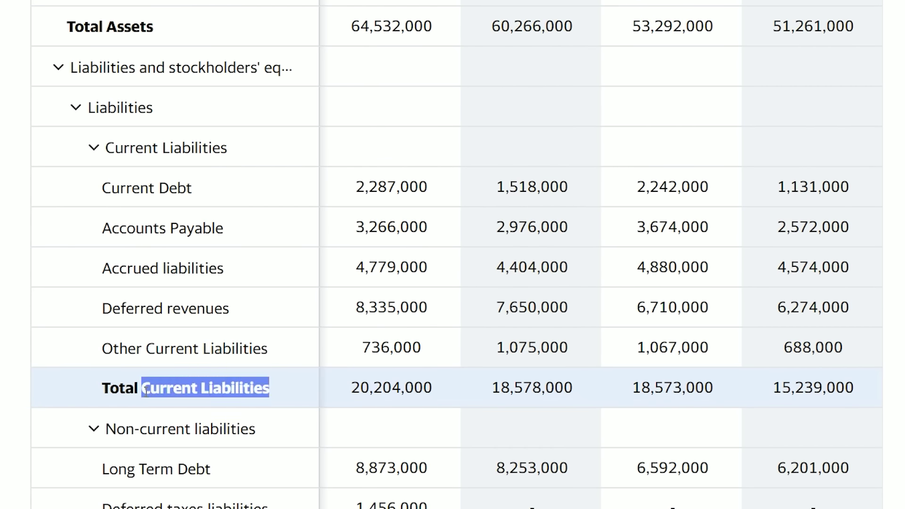
{"action": "left_click", "coordinate": [348, 291]}
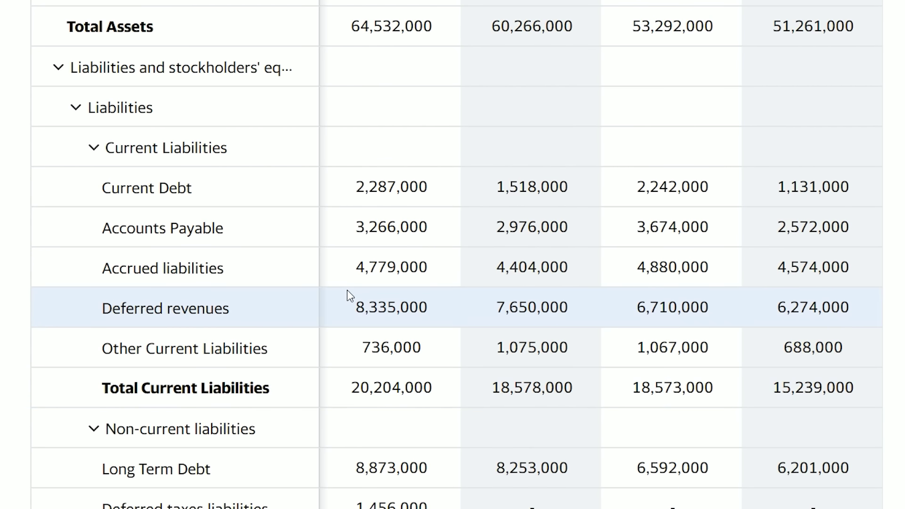
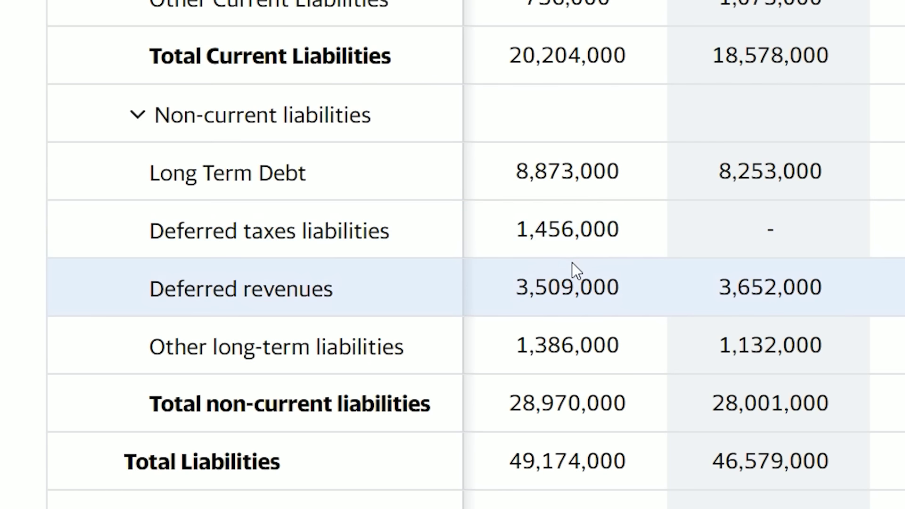
Step: Examine the deferred taxes liabilities and deferred revenues under non-current liabilities, and compare with the deferred revenues under current liabilities
{"action": "left_click_drag", "start_coordinate": [391, 231], "coordinate": [169, 231]}
{"action": "left_click", "coordinate": [168, 231]}
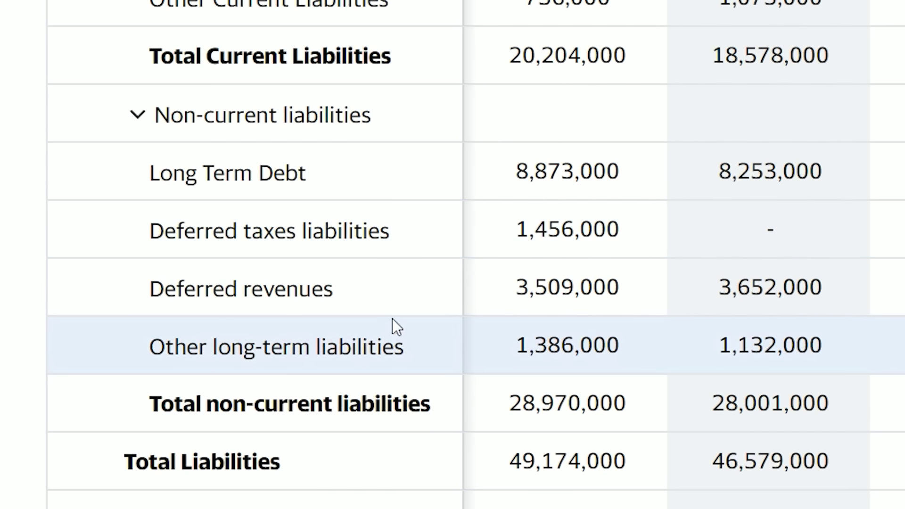
{"action": "left_click_drag", "start_coordinate": [334, 289], "coordinate": [171, 289]}
{"action": "left_click", "coordinate": [171, 289]}
{"action": "scroll", "coordinate": [309, 125], "scroll_direction": "up", "scroll_amount": 1}
{"action": "scroll", "coordinate": [330, 132], "scroll_direction": "up", "scroll_amount": 2}
{"action": "left_click_drag", "start_coordinate": [349, 137], "coordinate": [163, 133]}
{"action": "left_click", "coordinate": [163, 134]}
Step: Review the total current and total non-current liabilities rows, and the total stockholders' equity row
{"action": "scroll", "coordinate": [419, 320], "scroll_direction": "down", "scroll_amount": 3}
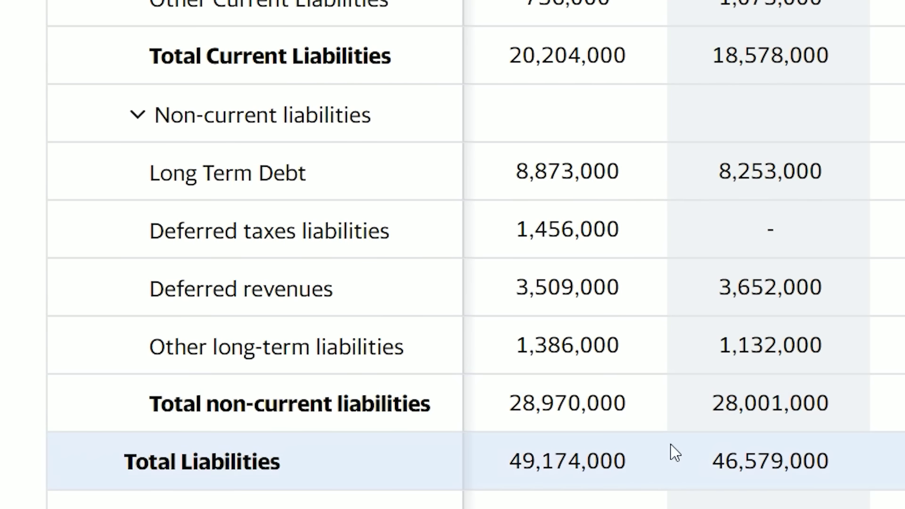
{"action": "left_click_drag", "start_coordinate": [219, 60], "coordinate": [368, 57]}
{"action": "left_click_drag", "start_coordinate": [212, 401], "coordinate": [438, 400]}
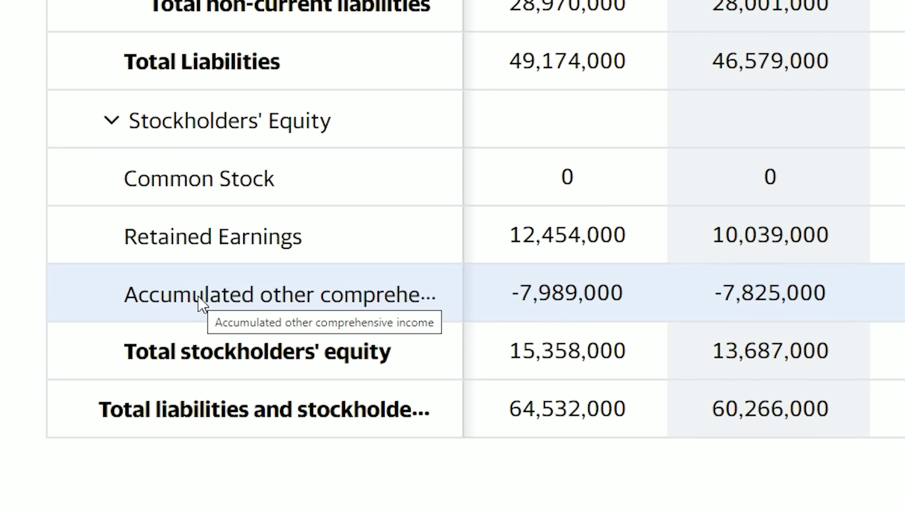
{"action": "scroll", "coordinate": [202, 297], "scroll_direction": "down", "scroll_amount": 1}
{"action": "left_click_drag", "start_coordinate": [402, 350], "coordinate": [123, 351]}
{"action": "left_click", "coordinate": [479, 384]}
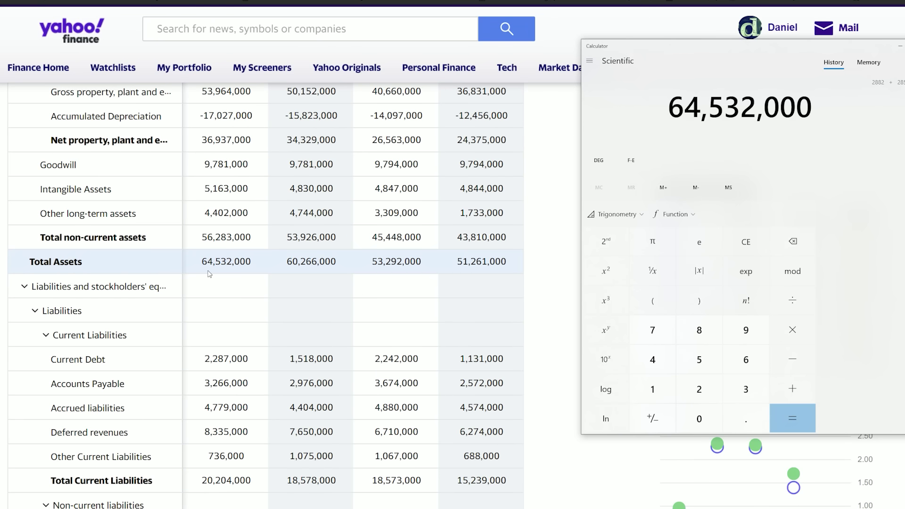
Step: In Calculator, subtract the 2019 total liabilities of 49,174,000 from the total assets of 64,532,000
{"action": "scroll", "coordinate": [209, 274], "scroll_direction": "down", "scroll_amount": 8}
{"action": "key", "text": "minus"}
{"action": "left_click", "coordinate": [653, 360]}
{"action": "left_click", "coordinate": [740, 338]}
{"action": "left_click", "coordinate": [650, 389]}
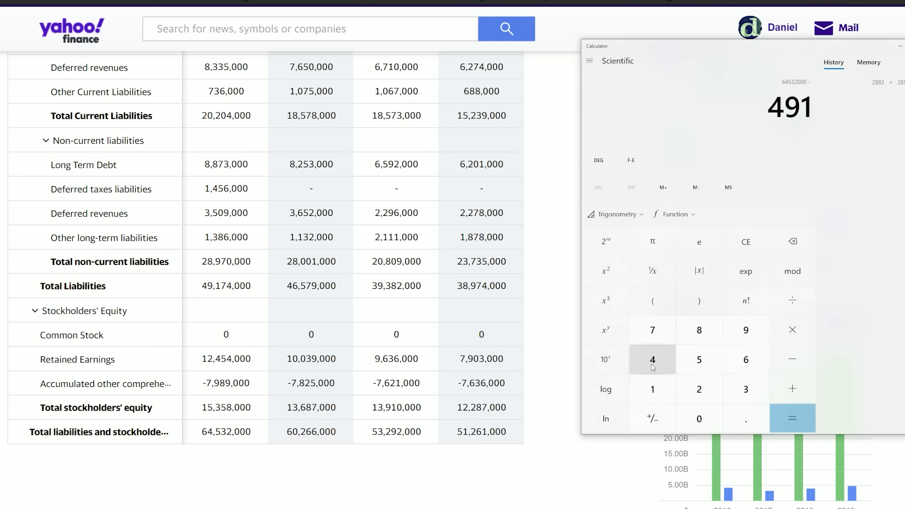
{"action": "left_click", "coordinate": [653, 330]}
{"action": "left_click", "coordinate": [653, 360]}
{"action": "triple_click", "coordinate": [700, 419]}
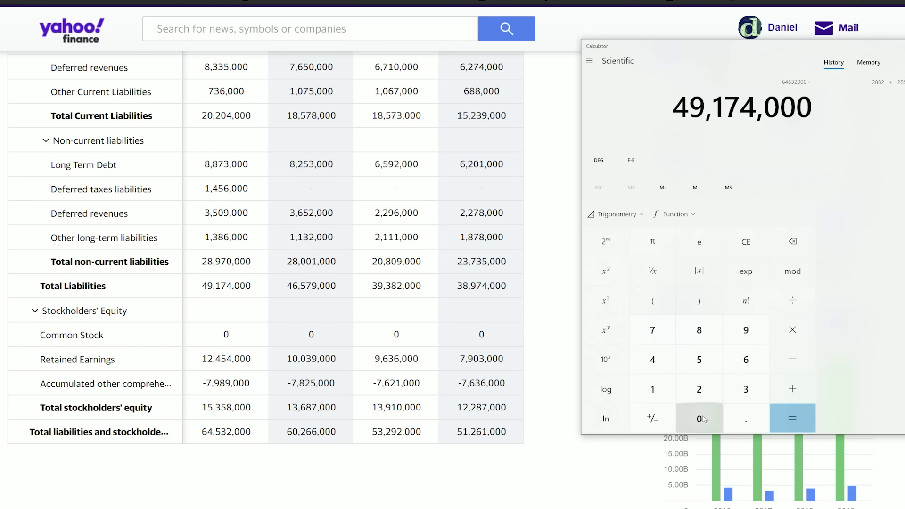
{"action": "key", "text": "Return"}
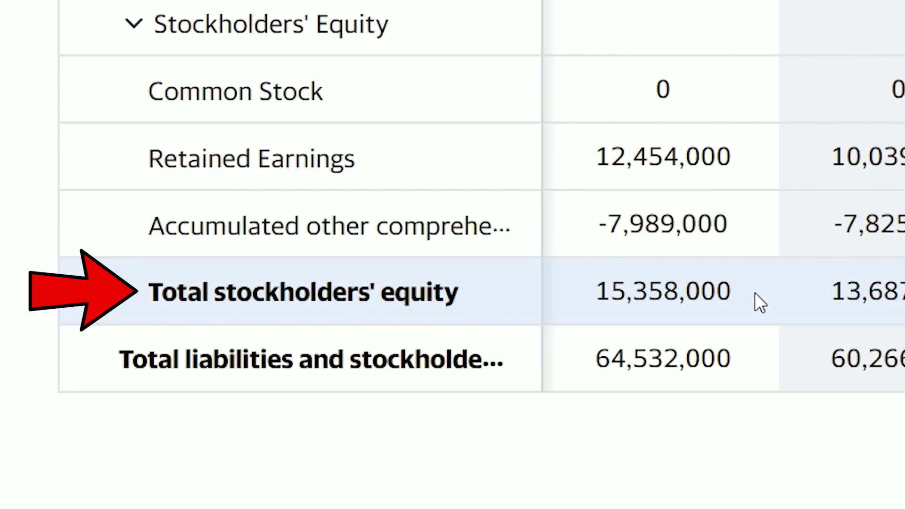
Step: Compare the 2019 total liabilities and stockholders' equity figure with the asset and liability totals across the balance sheet
{"action": "double_click", "coordinate": [651, 377]}
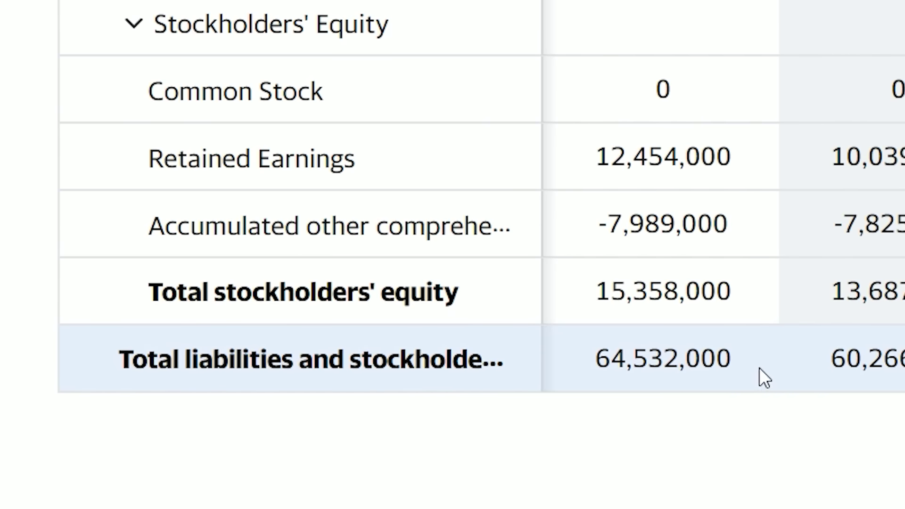
{"action": "left_click_drag", "start_coordinate": [760, 368], "coordinate": [649, 357]}
{"action": "left_click_drag", "start_coordinate": [258, 408], "coordinate": [237, 409]}
{"action": "scroll", "coordinate": [273, 359], "scroll_direction": "up", "scroll_amount": 6}
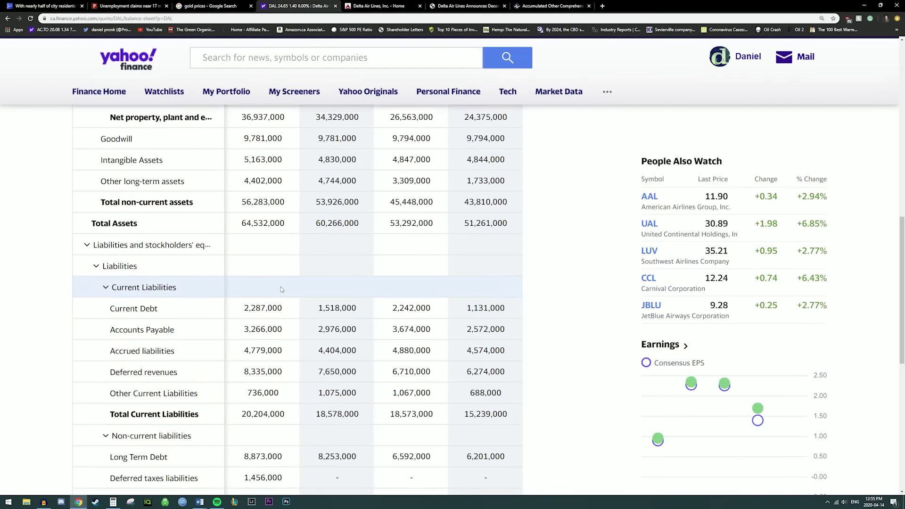
{"action": "scroll", "coordinate": [281, 286], "scroll_direction": "down", "scroll_amount": 7}
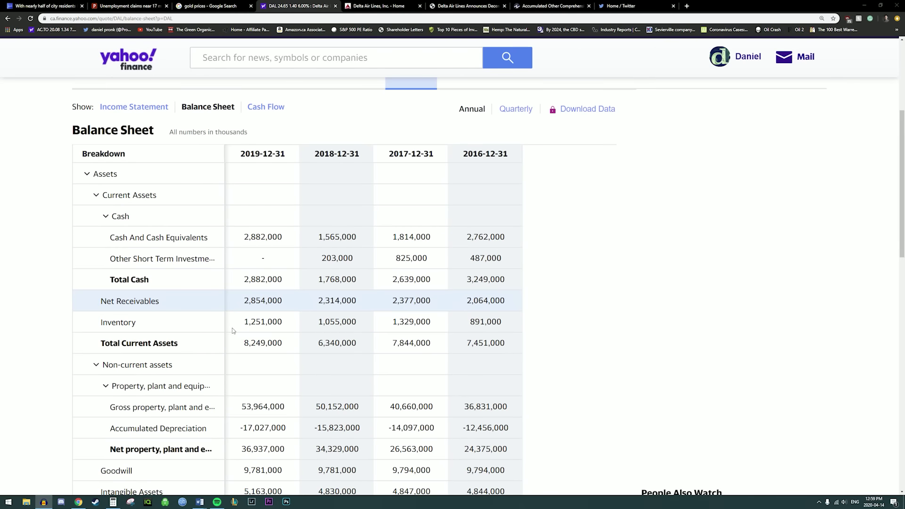
Step: Review Delta's 2019 asset and liability rows, comparing total current assets with total current liabilities
{"action": "scroll", "coordinate": [254, 339], "scroll_direction": "down", "scroll_amount": 4}
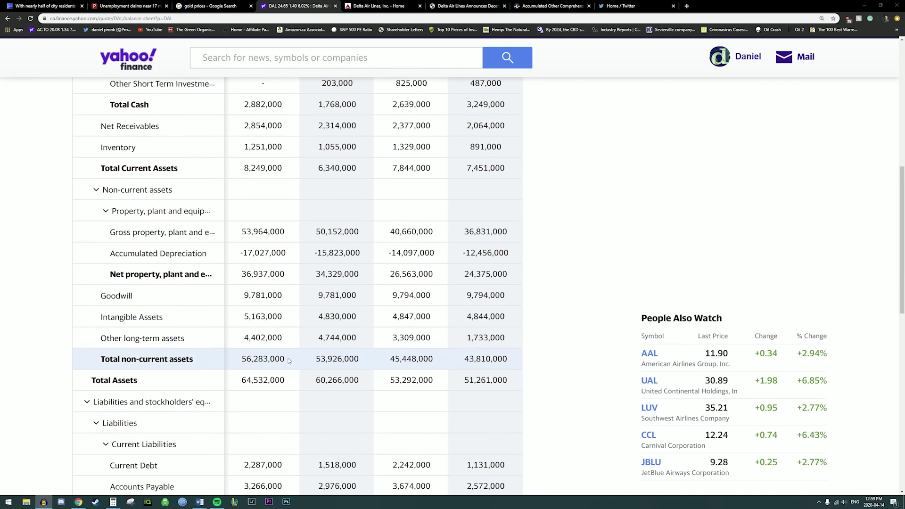
{"action": "scroll", "coordinate": [289, 360], "scroll_direction": "down", "scroll_amount": 4}
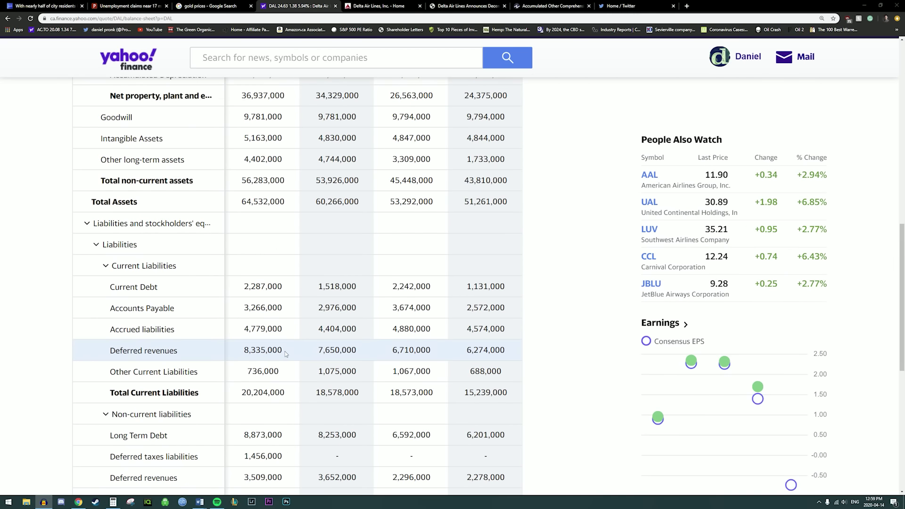
{"action": "scroll", "coordinate": [285, 352], "scroll_direction": "down", "scroll_amount": 1}
{"action": "scroll", "coordinate": [285, 353], "scroll_direction": "down", "scroll_amount": 1}
{"action": "scroll", "coordinate": [285, 353], "scroll_direction": "down", "scroll_amount": 2}
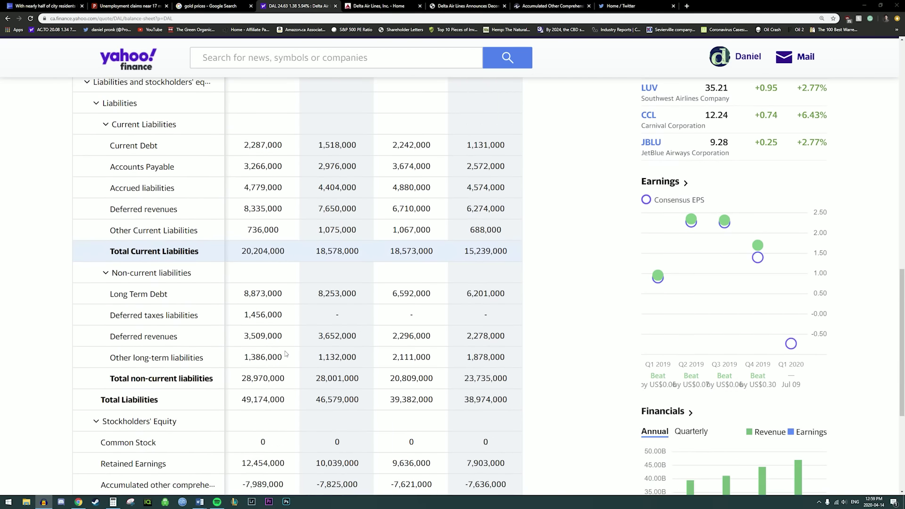
Step: Switch to Calculator and enter Delta's 2019 total current assets as 8249
{"action": "scroll", "coordinate": [283, 321], "scroll_direction": "up", "scroll_amount": 10}
{"action": "key", "text": "alt+Tab"}
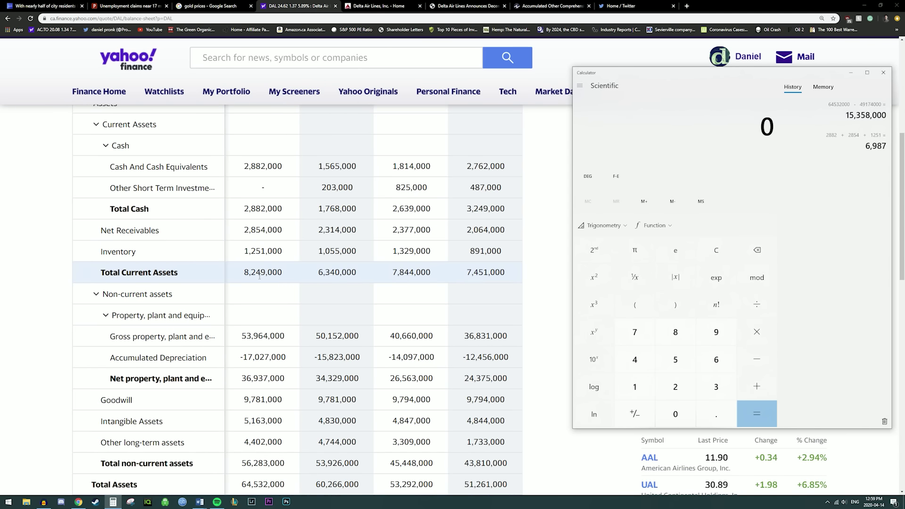
{"action": "scroll", "coordinate": [259, 277], "scroll_direction": "down", "scroll_amount": 4}
{"action": "scroll", "coordinate": [259, 277], "scroll_direction": "down", "scroll_amount": 3}
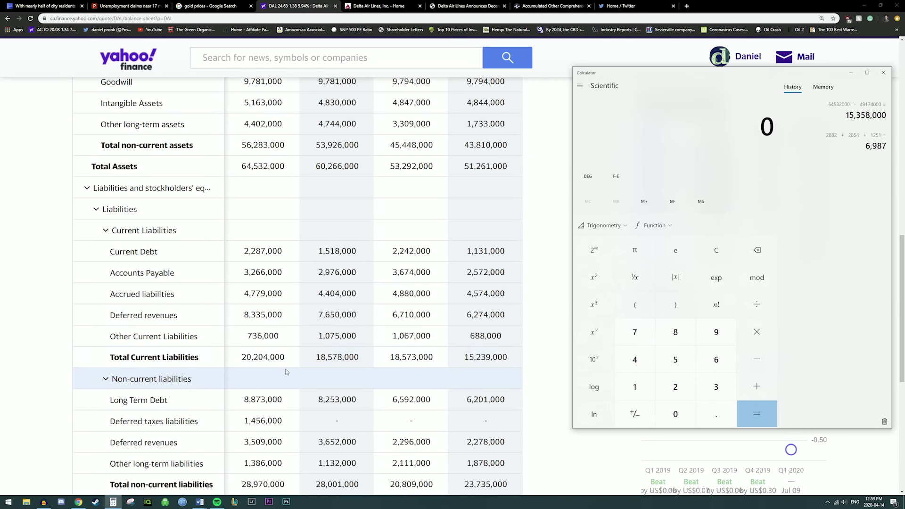
{"action": "scroll", "coordinate": [289, 360], "scroll_direction": "up", "scroll_amount": 7}
{"action": "type", "text": "8249"}
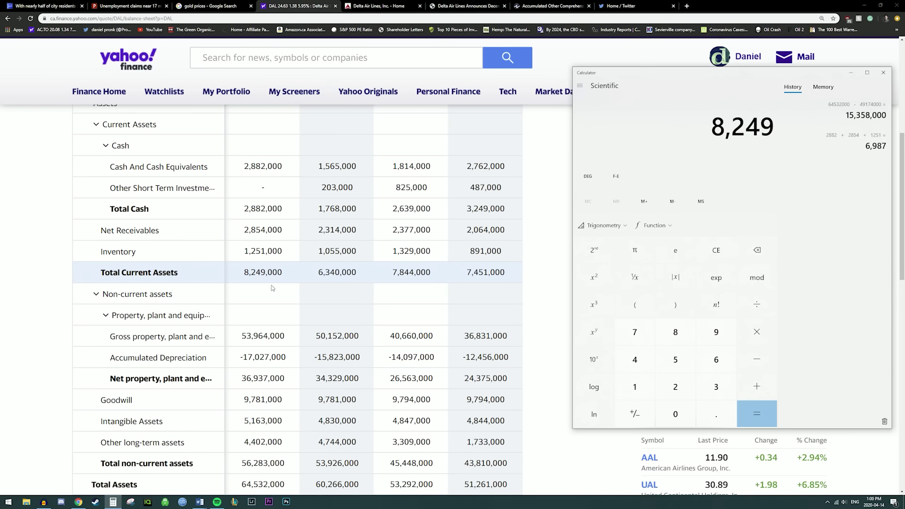
Step: Divide the entered current assets by Delta's 2019 total current liabilities, 20204, and widen the Calculator window to show the full result
{"action": "scroll", "coordinate": [277, 288], "scroll_direction": "down", "scroll_amount": 8}
{"action": "key", "text": "slash"}
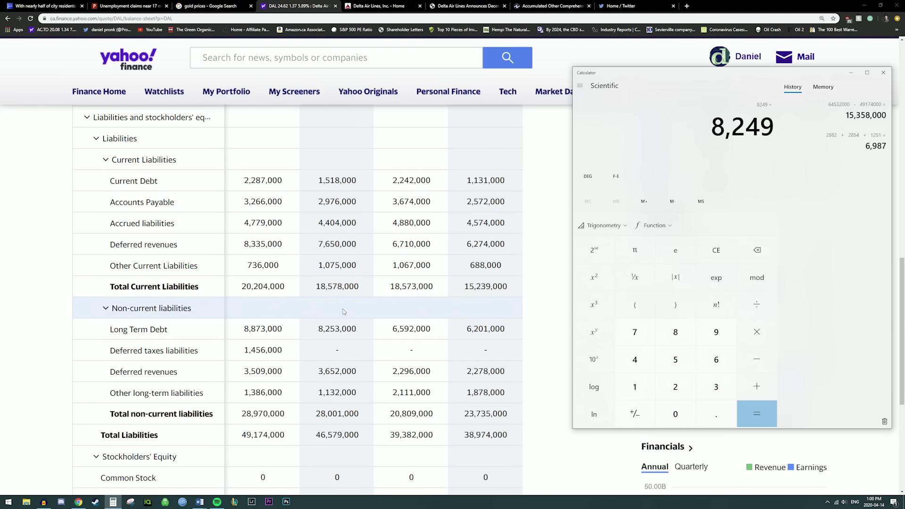
{"action": "left_click", "coordinate": [681, 394]}
{"action": "left_click", "coordinate": [675, 414]}
{"action": "left_click", "coordinate": [679, 392]}
{"action": "left_click", "coordinate": [676, 414]}
{"action": "left_click", "coordinate": [622, 357]}
{"action": "left_click", "coordinate": [757, 414]}
{"action": "left_click_drag", "start_coordinate": [573, 136], "coordinate": [484, 123]}
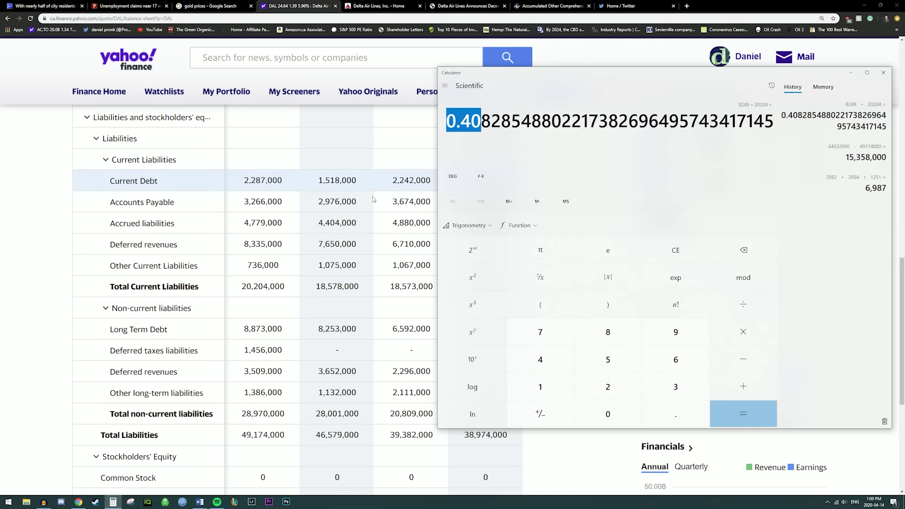
Step: Compare Delta's 2019 total current assets with its current liabilities alongside the calculated ratio
{"action": "scroll", "coordinate": [336, 217], "scroll_direction": "up", "scroll_amount": 10}
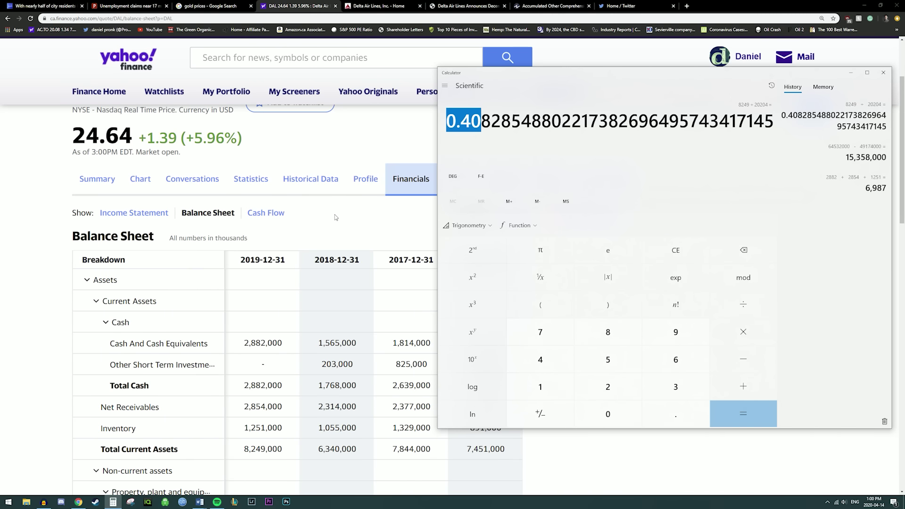
{"action": "scroll", "coordinate": [336, 217], "scroll_direction": "down", "scroll_amount": 4}
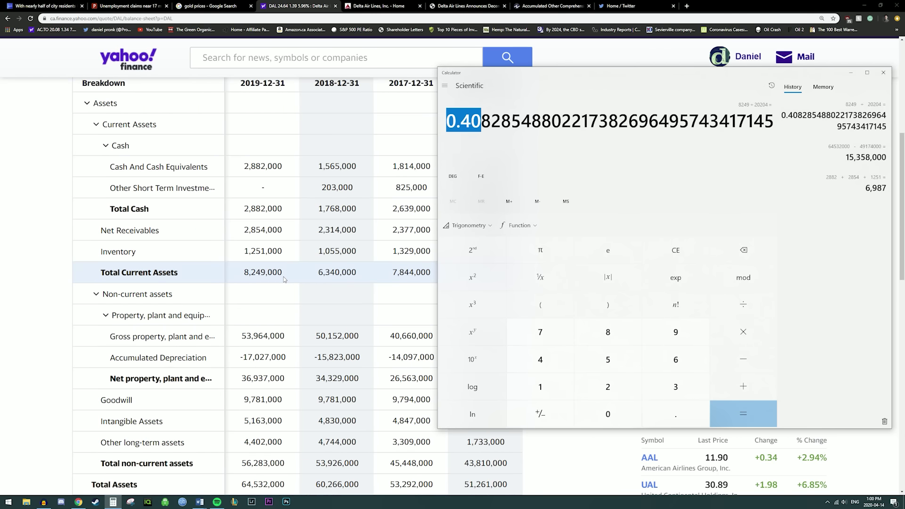
{"action": "scroll", "coordinate": [284, 280], "scroll_direction": "down", "scroll_amount": 3}
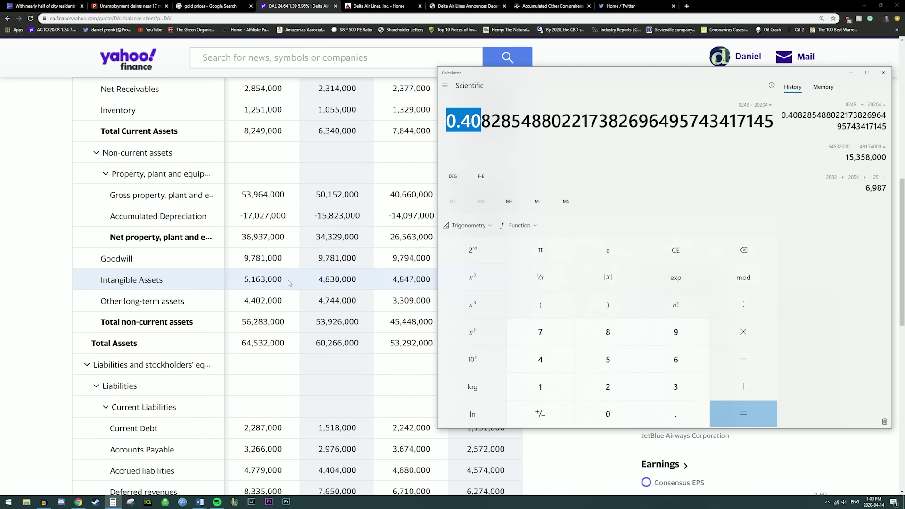
{"action": "scroll", "coordinate": [289, 283], "scroll_direction": "down", "scroll_amount": 2}
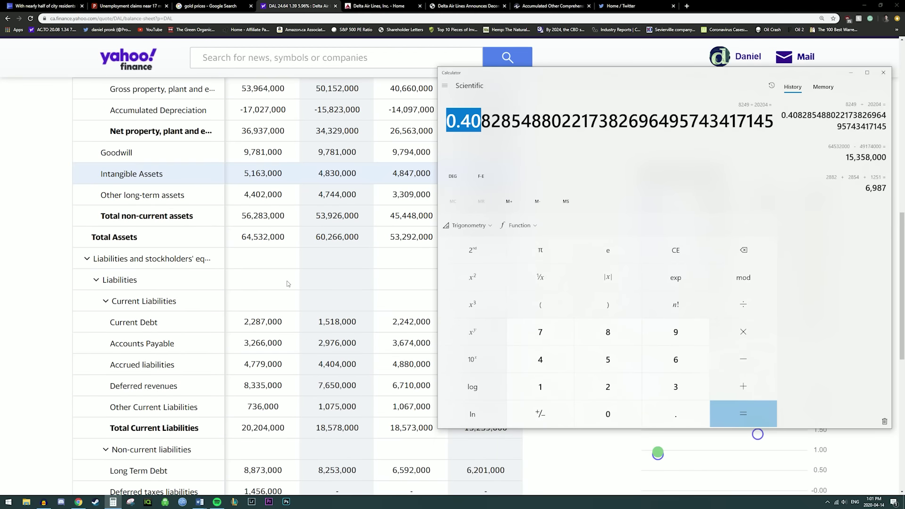
{"action": "scroll", "coordinate": [288, 302], "scroll_direction": "down", "scroll_amount": 1}
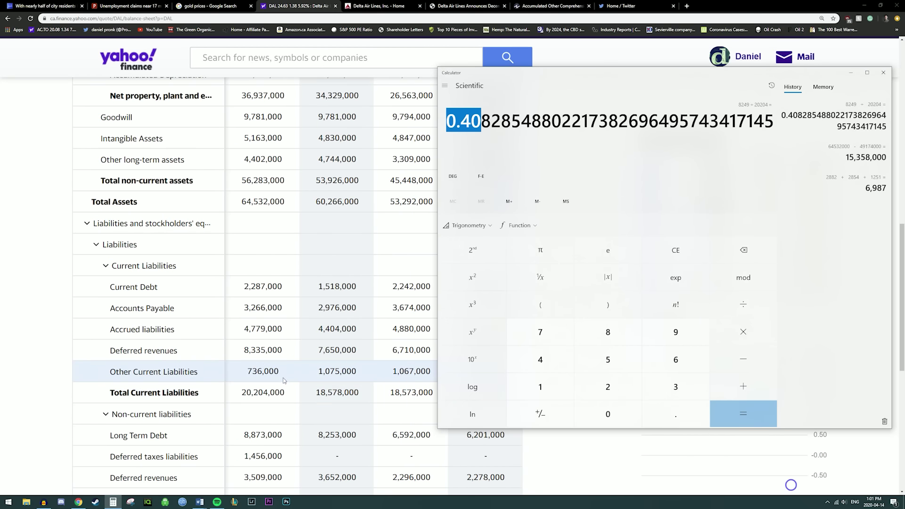
Step: Search for "goog" and open the balance sheet of Alphabet Inc. (GOOG)
{"action": "left_click", "coordinate": [276, 61]}
{"action": "type", "text": "goog"}
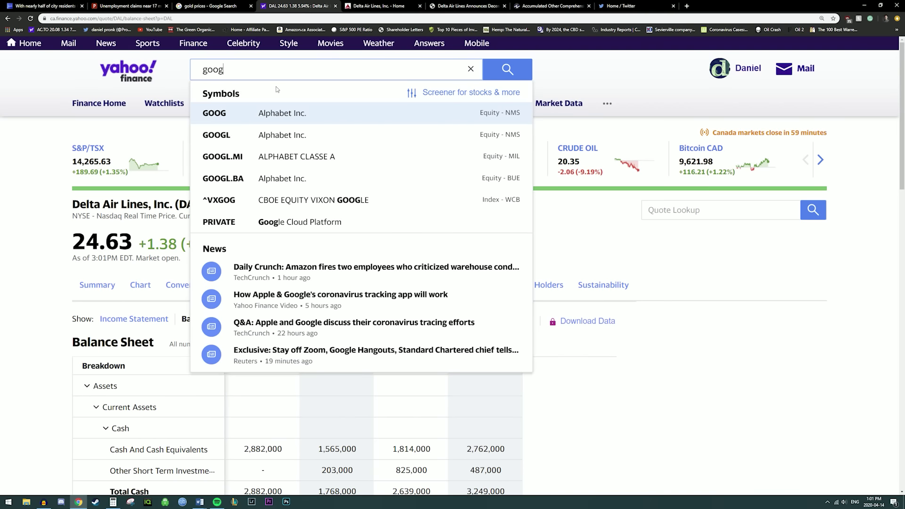
{"action": "left_click", "coordinate": [288, 121]}
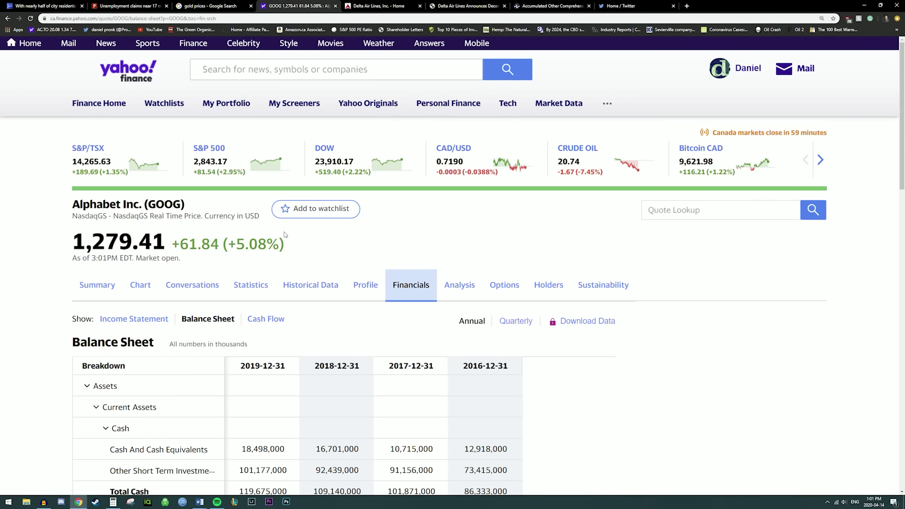
Step: Find Alphabet's 2019 total current assets and enter them in Calculator as 152578
{"action": "scroll", "coordinate": [285, 235], "scroll_direction": "down", "scroll_amount": 5}
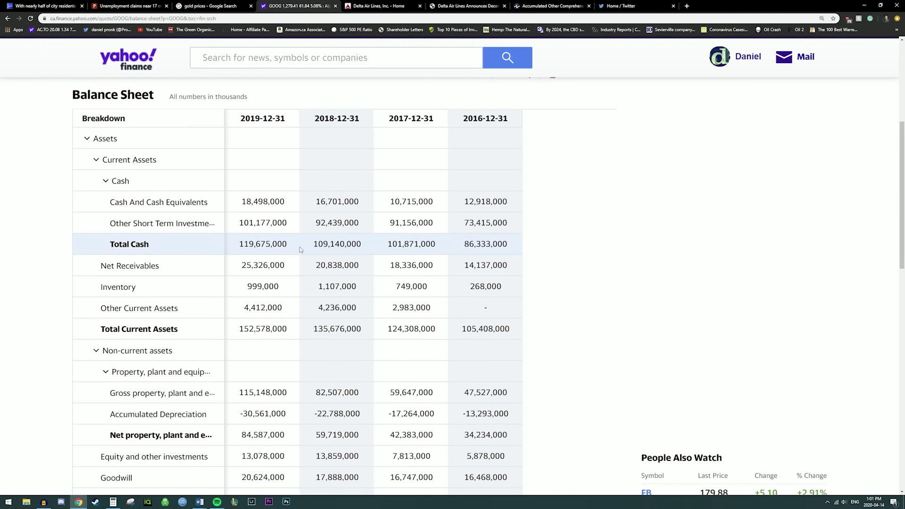
{"action": "scroll", "coordinate": [300, 249], "scroll_direction": "down", "scroll_amount": 3}
{"action": "key", "text": "alt+Tab"}
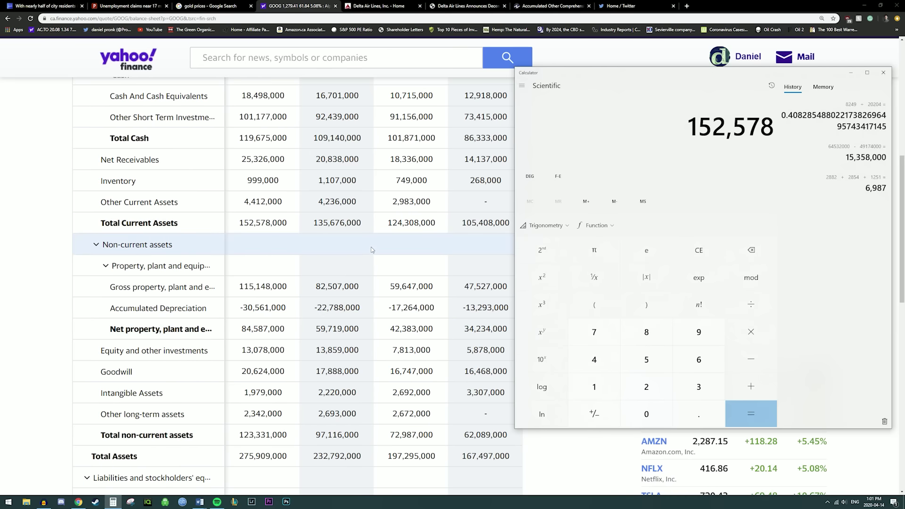
Step: Divide 152578 by Alphabet's 2019 total current liabilities, 45221, and widen the Calculator window to fit the result
{"action": "scroll", "coordinate": [368, 251], "scroll_direction": "down", "scroll_amount": 8}
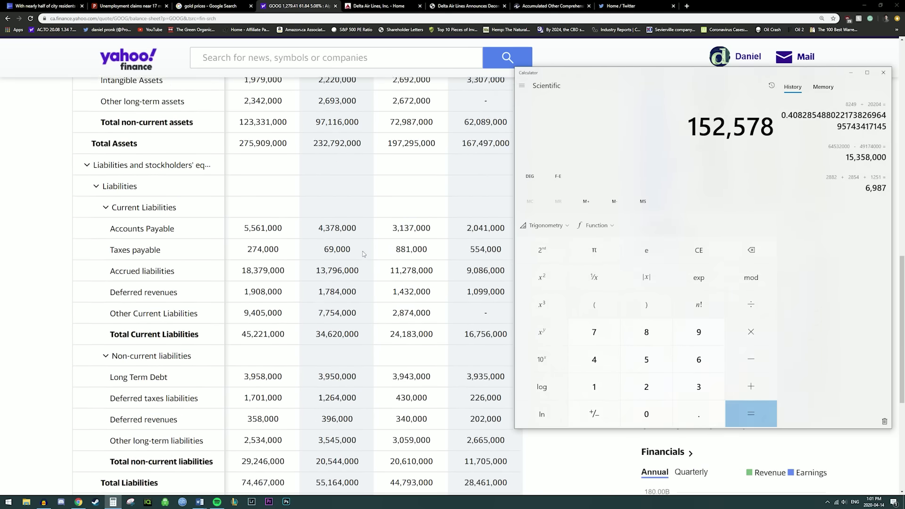
{"action": "scroll", "coordinate": [364, 253], "scroll_direction": "down", "scroll_amount": 2}
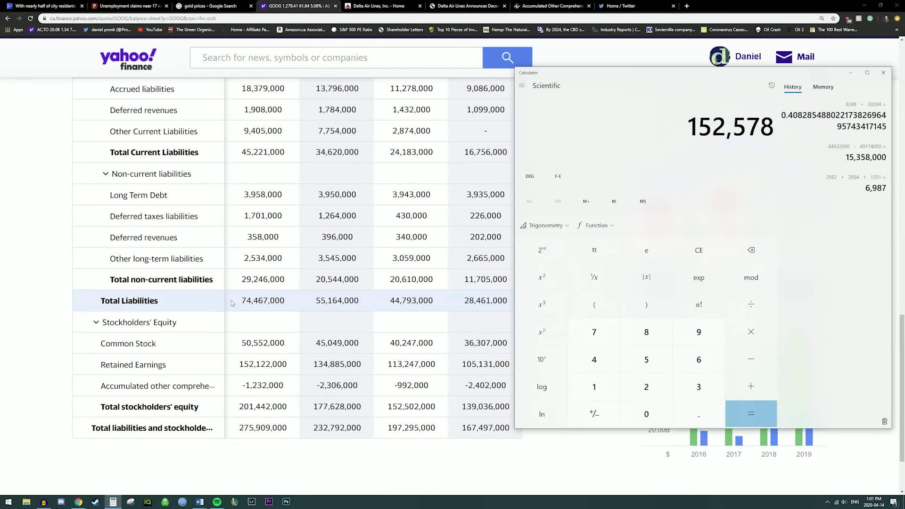
{"action": "scroll", "coordinate": [249, 197], "scroll_direction": "up", "scroll_amount": 1}
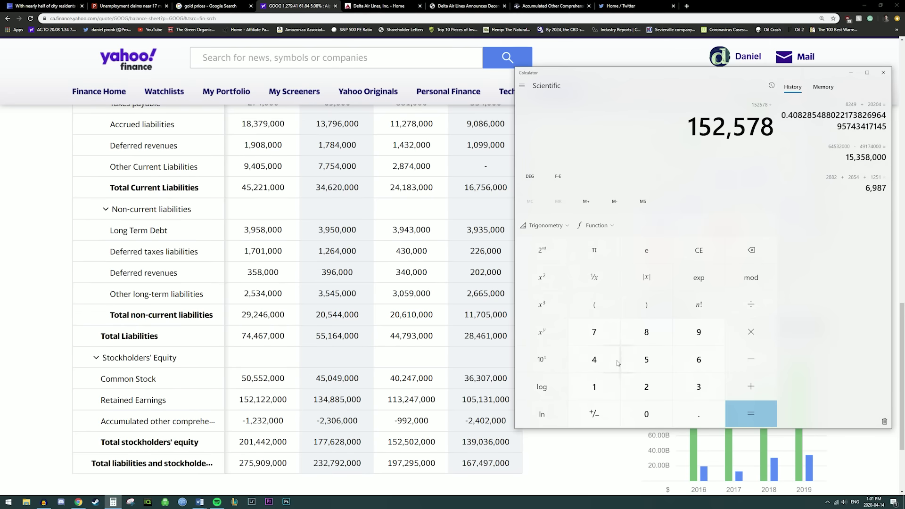
{"action": "left_click", "coordinate": [594, 359]}
{"action": "left_click", "coordinate": [646, 359]}
{"action": "left_click", "coordinate": [646, 387]}
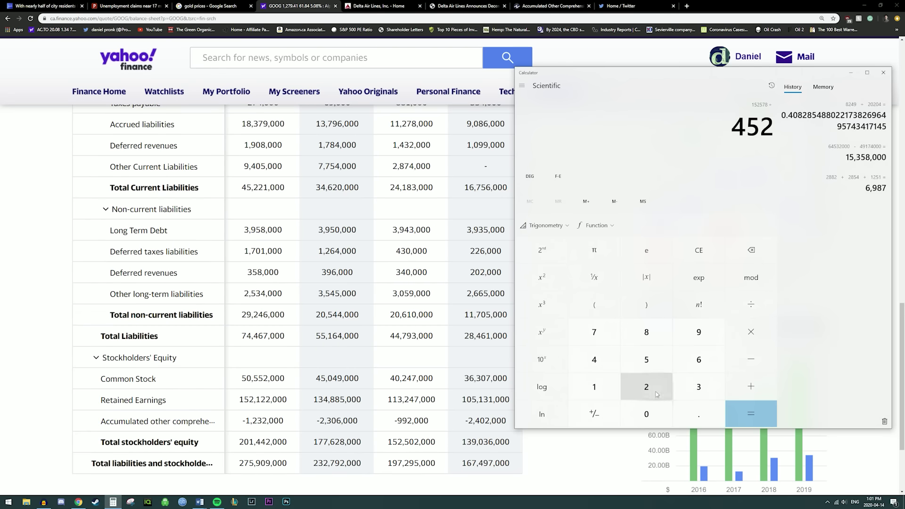
{"action": "left_click", "coordinate": [647, 387]}
{"action": "left_click", "coordinate": [594, 387]}
{"action": "left_click", "coordinate": [751, 413]}
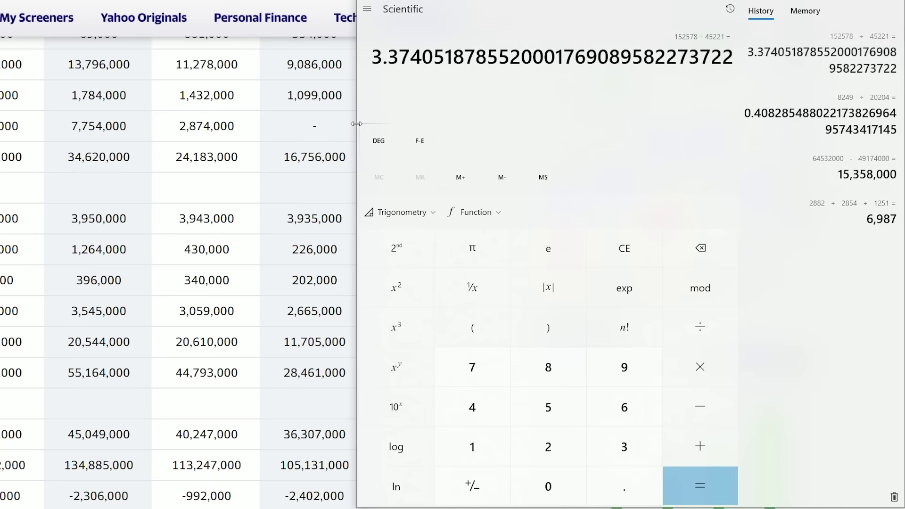
{"action": "left_click_drag", "start_coordinate": [357, 123], "coordinate": [311, 125]}
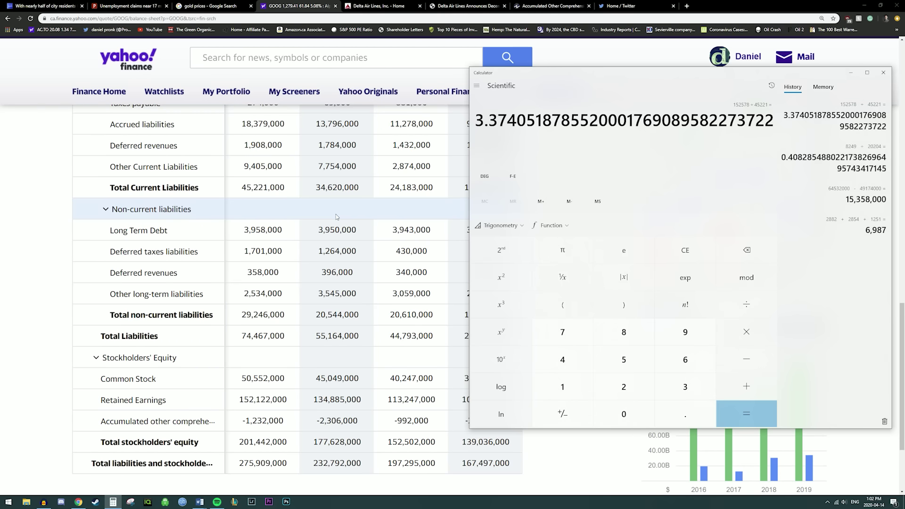
Step: Examine Alphabet's 2019 total cash and total current assets against its total current liabilities
{"action": "scroll", "coordinate": [245, 214], "scroll_direction": "up", "scroll_amount": 3}
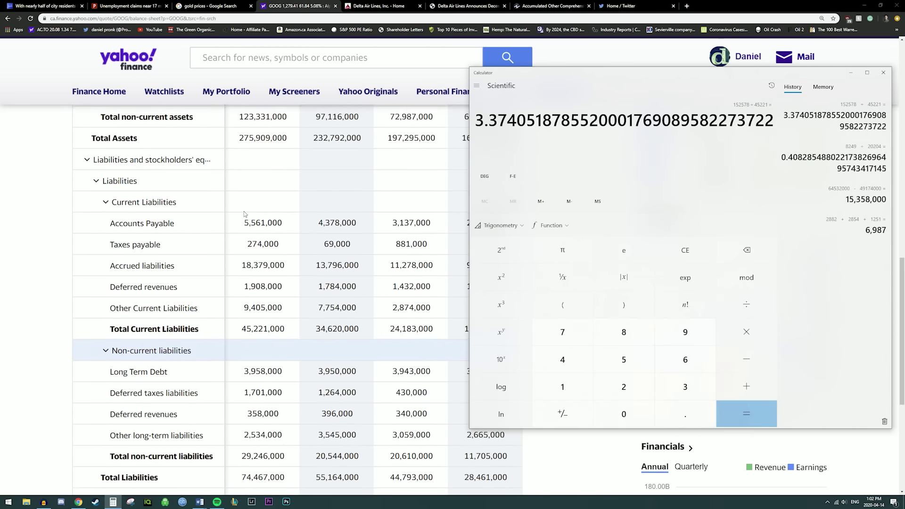
{"action": "scroll", "coordinate": [245, 214], "scroll_direction": "up", "scroll_amount": 2}
{"action": "scroll", "coordinate": [244, 214], "scroll_direction": "up", "scroll_amount": 2}
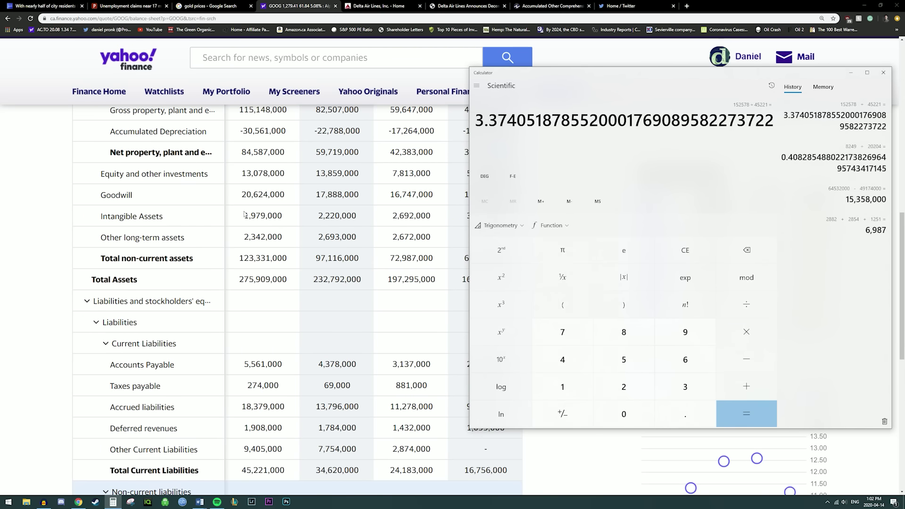
{"action": "scroll", "coordinate": [244, 214], "scroll_direction": "up", "scroll_amount": 5}
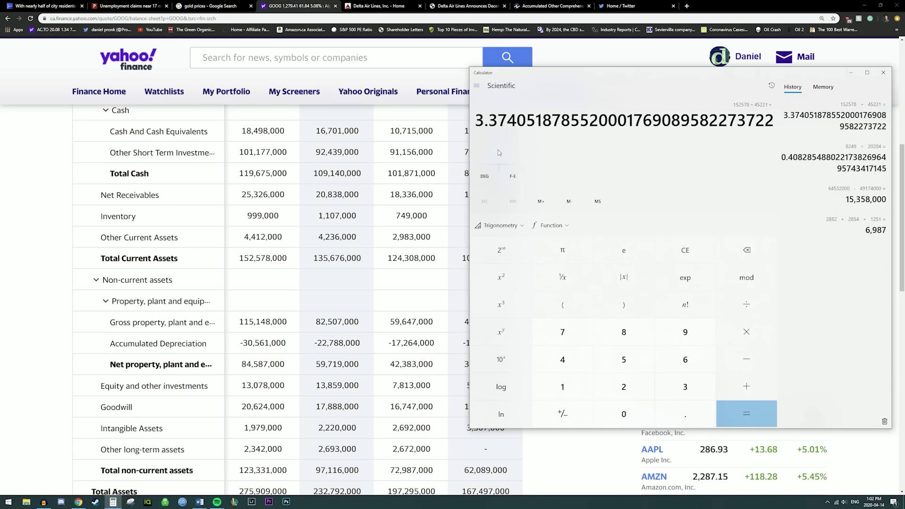
{"action": "scroll", "coordinate": [290, 211], "scroll_direction": "up", "scroll_amount": 1}
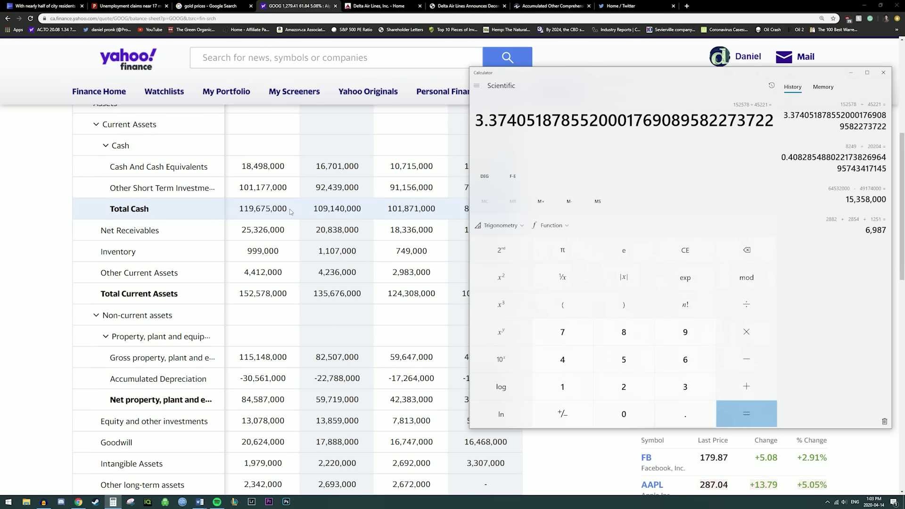
{"action": "scroll", "coordinate": [285, 328], "scroll_direction": "up", "scroll_amount": 1}
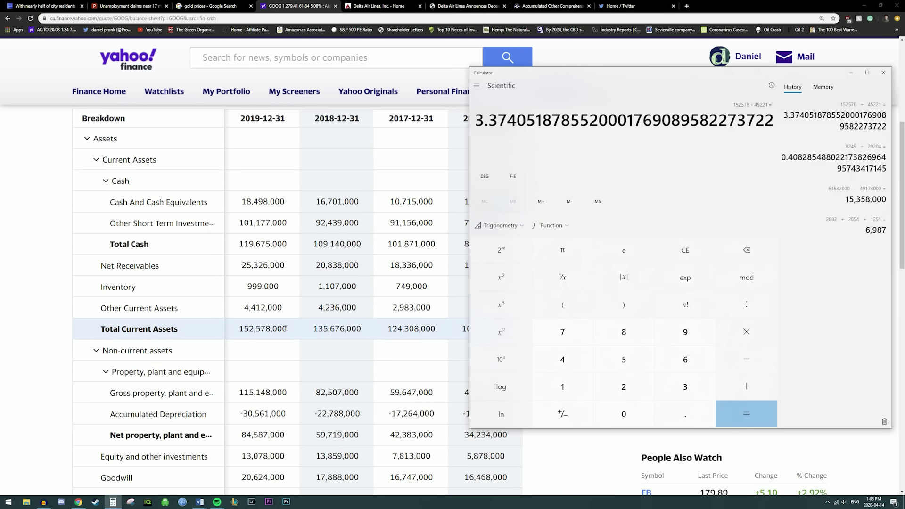
{"action": "scroll", "coordinate": [285, 328], "scroll_direction": "down", "scroll_amount": 9}
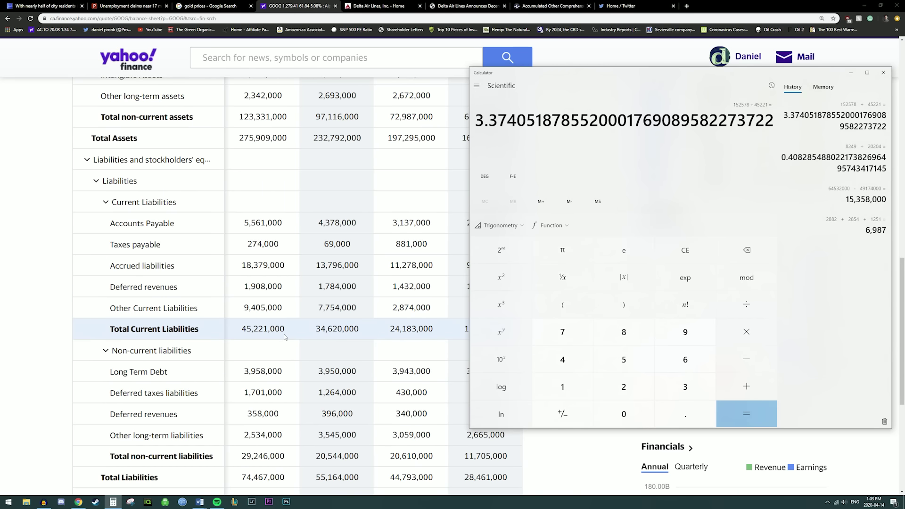
{"action": "scroll", "coordinate": [285, 337], "scroll_direction": "up", "scroll_amount": 10}
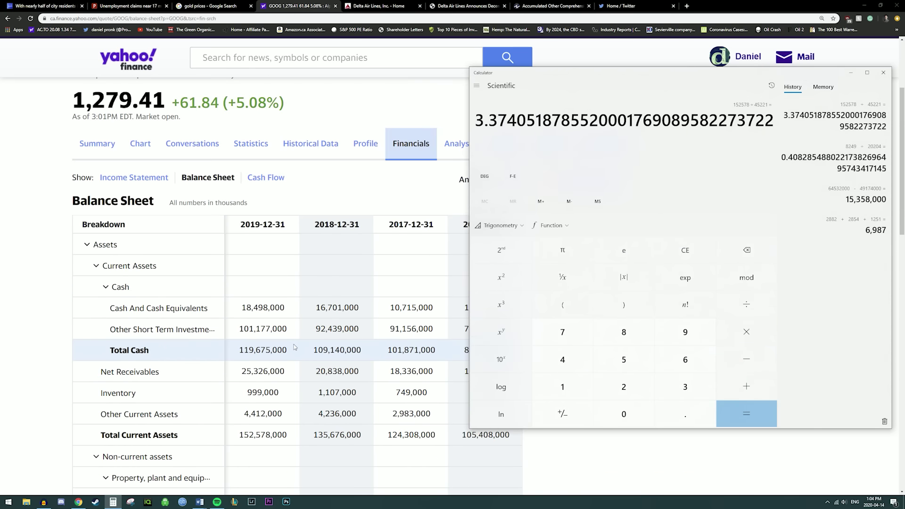
{"action": "scroll", "coordinate": [288, 342], "scroll_direction": "down", "scroll_amount": 4}
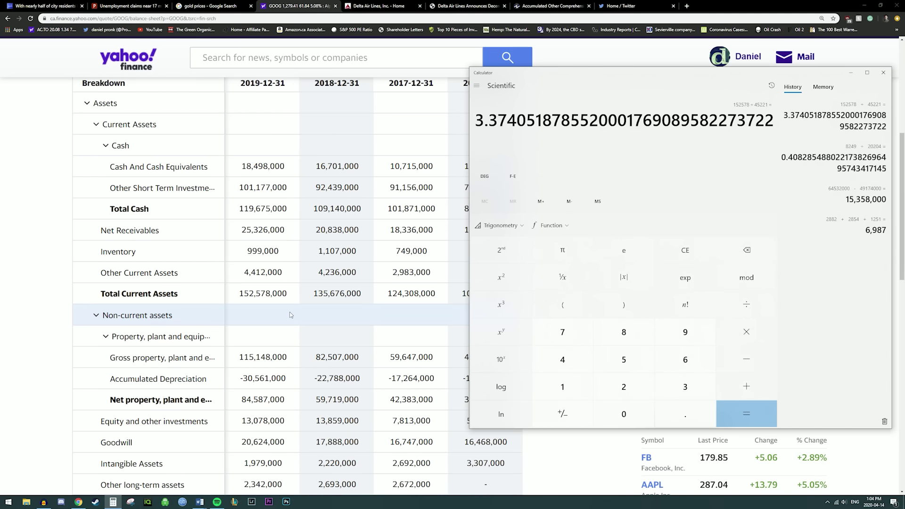
Step: Return to Alphabet's balance sheet and compare total cash between 2016 and 2019, highlighting the figures for those years
{"action": "left_click", "coordinate": [295, 196]}
{"action": "scroll", "coordinate": [295, 196], "scroll_direction": "up", "scroll_amount": 2}
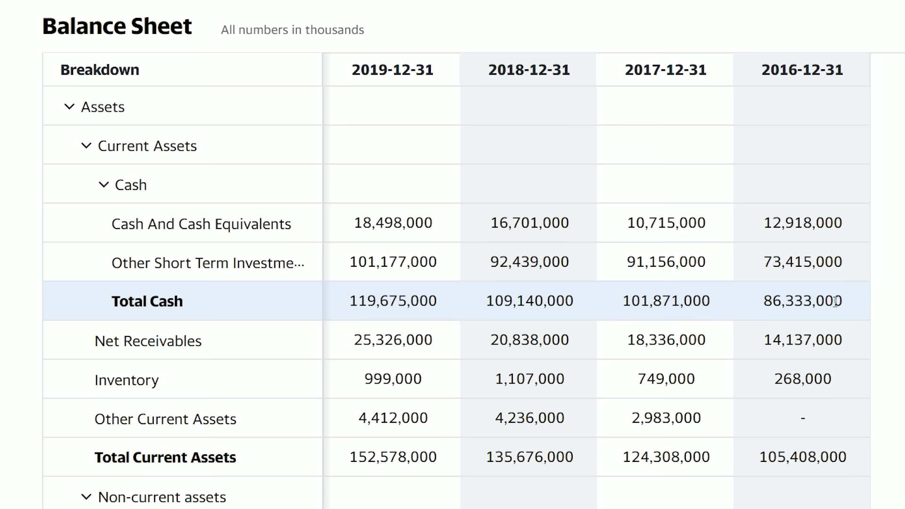
{"action": "left_click_drag", "start_coordinate": [848, 309], "coordinate": [768, 302]}
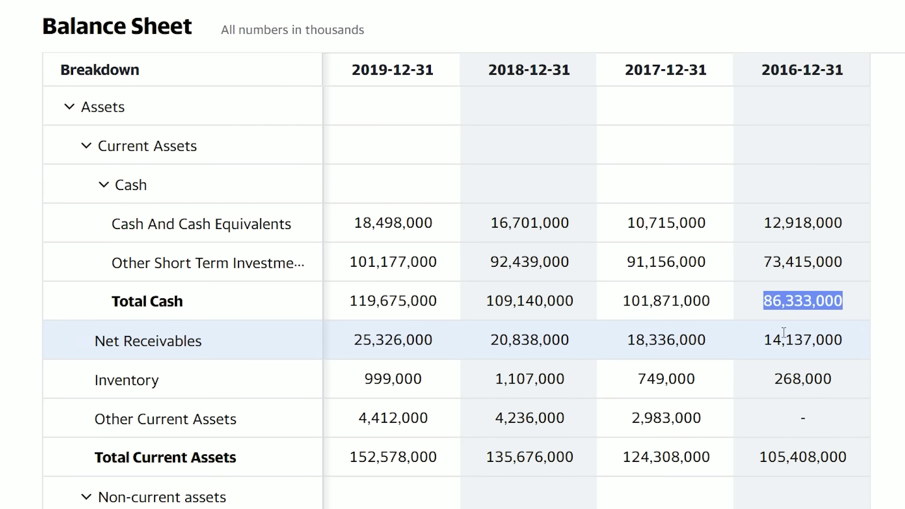
{"action": "left_click", "coordinate": [784, 315]}
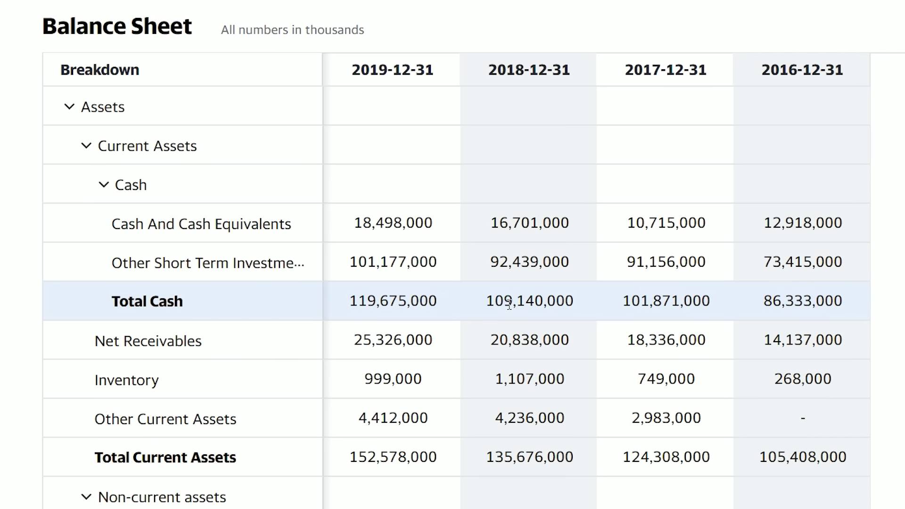
{"action": "left_click_drag", "start_coordinate": [354, 300], "coordinate": [377, 301]}
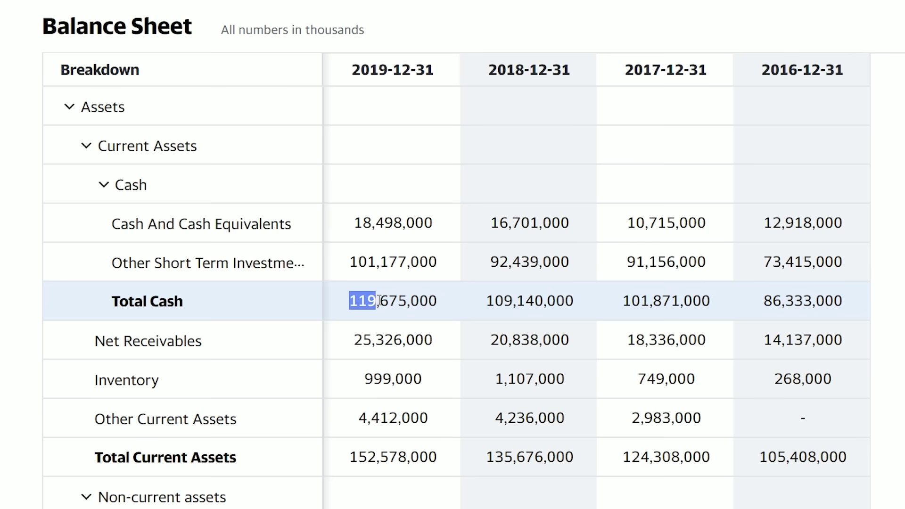
Step: Compare Alphabet's total current assets between 2016 and 2019, highlighting the figures for those two years
{"action": "left_click", "coordinate": [470, 304]}
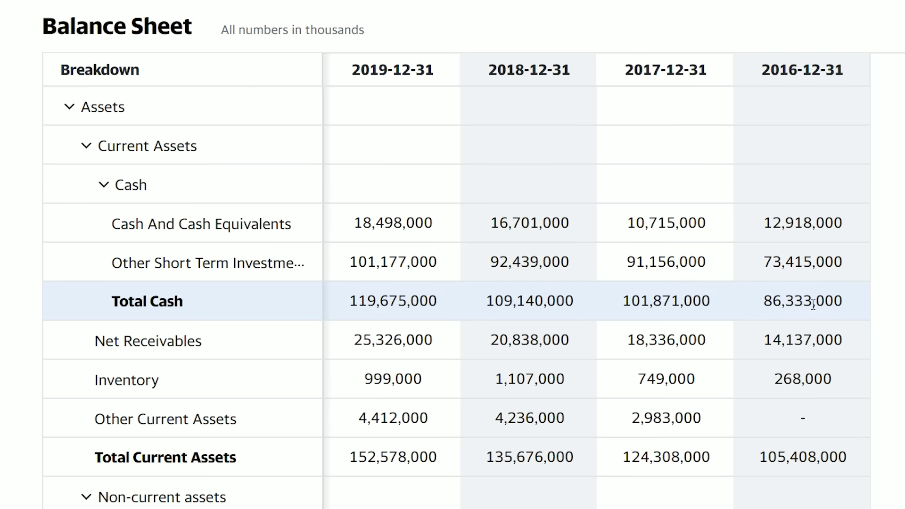
{"action": "scroll", "coordinate": [481, 337], "scroll_direction": "down", "scroll_amount": 1}
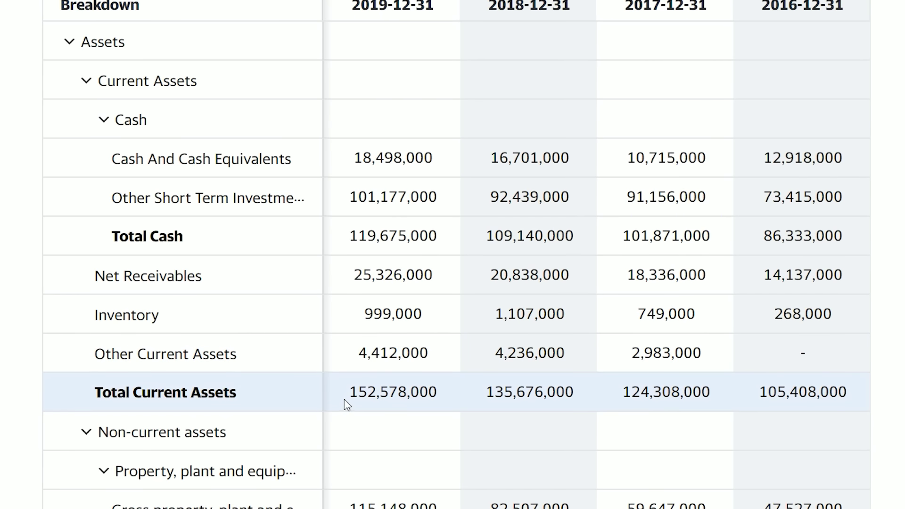
{"action": "left_click_drag", "start_coordinate": [759, 392], "coordinate": [847, 393]}
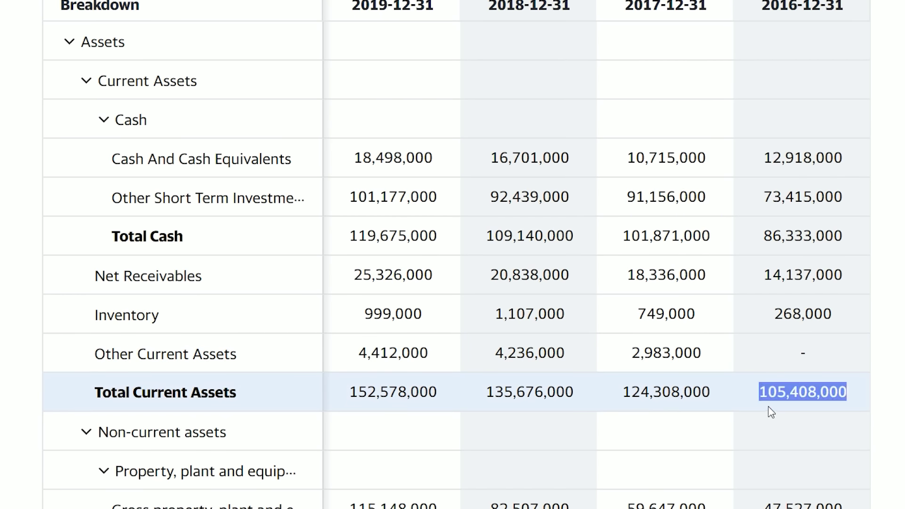
{"action": "left_click", "coordinate": [643, 392]}
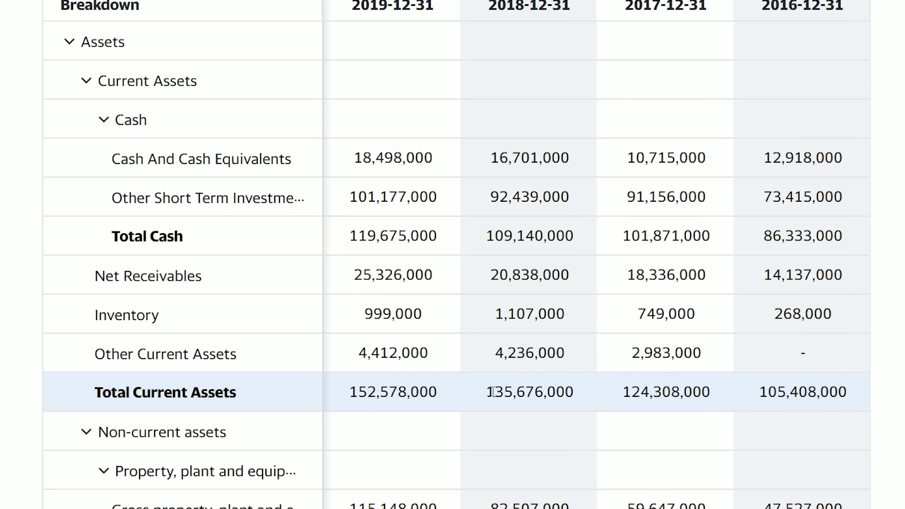
{"action": "left_click_drag", "start_coordinate": [349, 392], "coordinate": [454, 393]}
{"action": "left_click", "coordinate": [510, 387]}
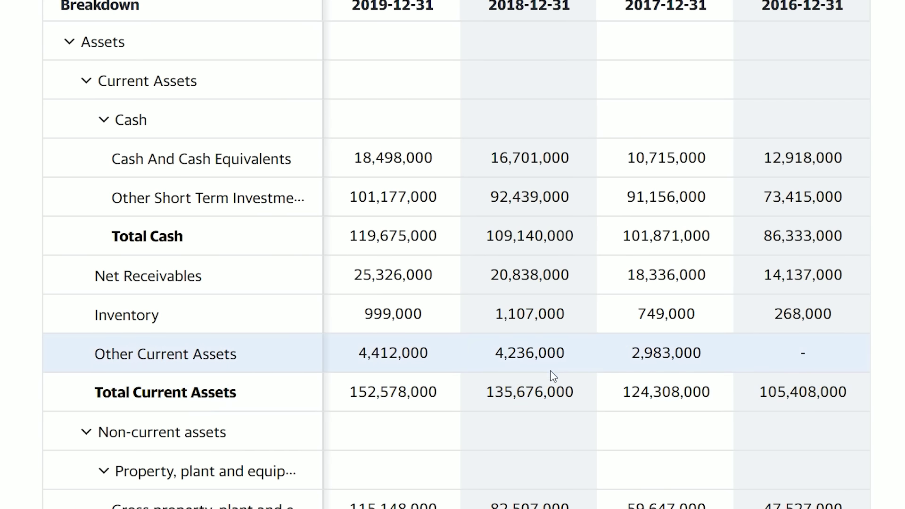
Step: Highlight Alphabet's 2019 total current liabilities and check them against total current assets, highlighting the 2016 assets figure
{"action": "scroll", "coordinate": [559, 354], "scroll_direction": "down", "scroll_amount": 15}
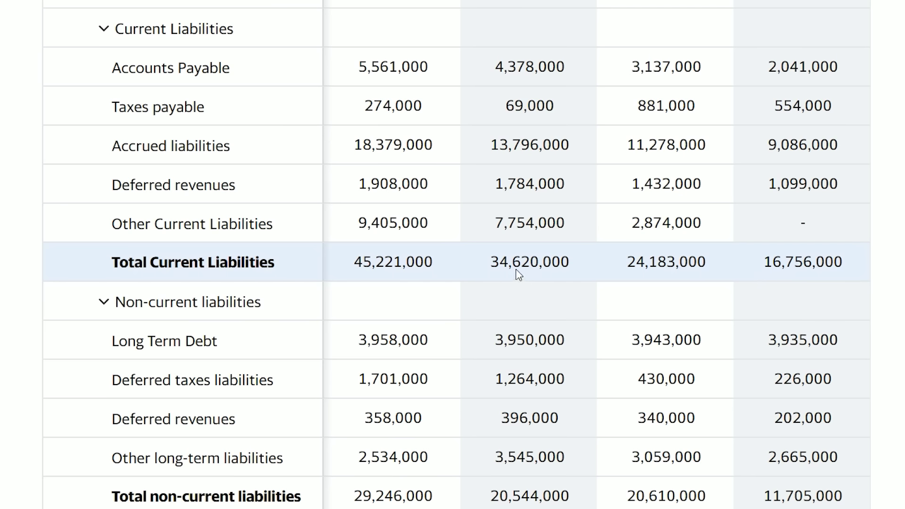
{"action": "left_click_drag", "start_coordinate": [355, 264], "coordinate": [433, 266]}
{"action": "left_click", "coordinate": [434, 266]}
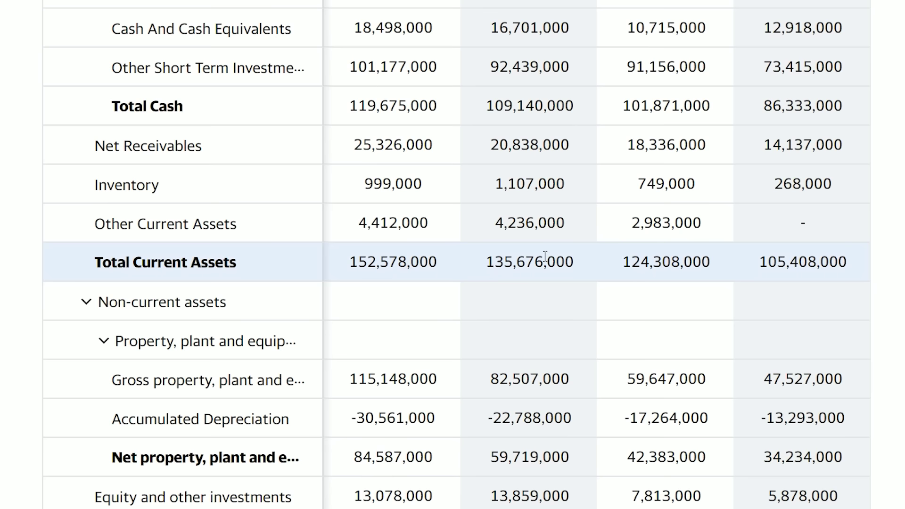
{"action": "left_click_drag", "start_coordinate": [856, 269], "coordinate": [764, 267]}
{"action": "left_click", "coordinate": [745, 266]}
Step: Return to the current liabilities section and highlight the Total Current Liabilities label to review that row across the years
{"action": "scroll", "coordinate": [406, 259], "scroll_direction": "down", "scroll_amount": 15}
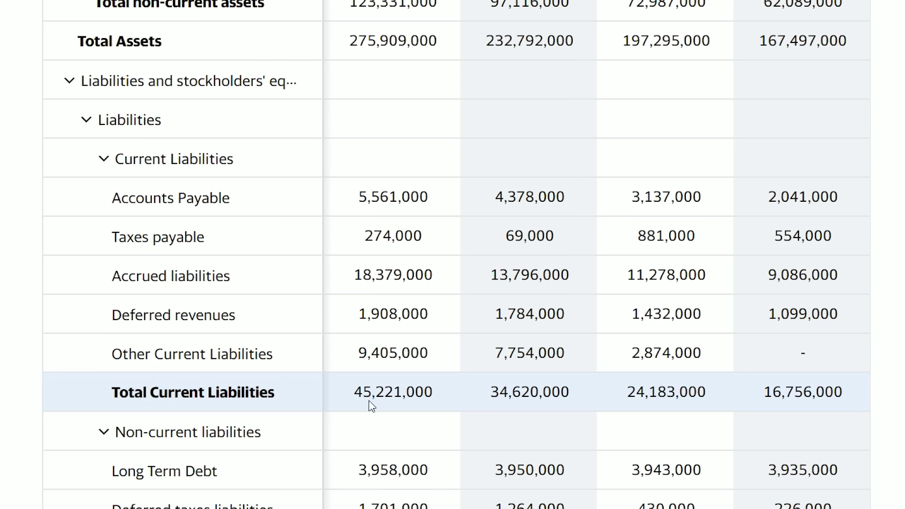
{"action": "left_click_drag", "start_coordinate": [289, 398], "coordinate": [166, 395]}
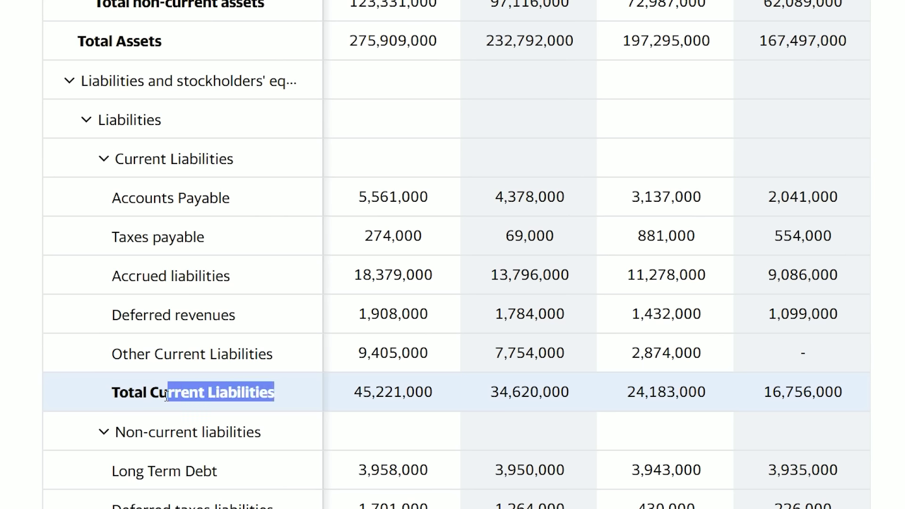
{"action": "left_click", "coordinate": [166, 395]}
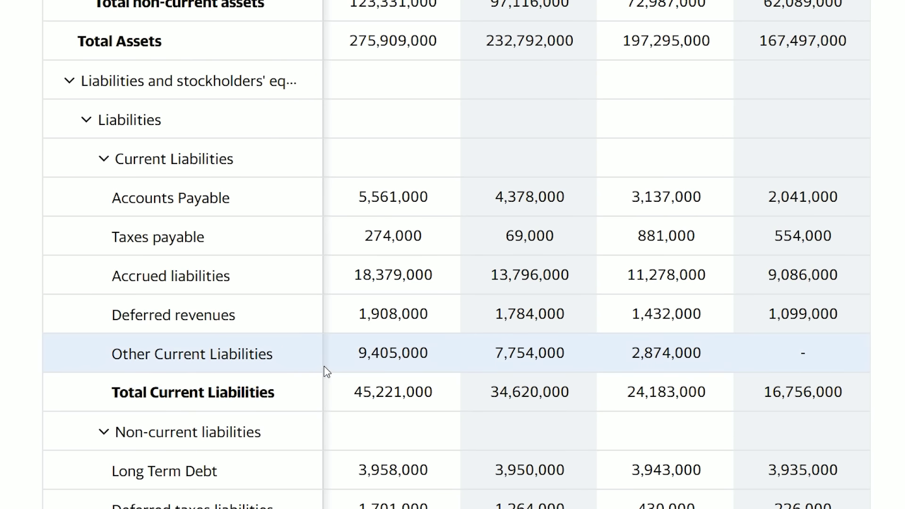
Step: Compare Alphabet's total liabilities with its total assets across the years and highlight the Total stockholders' equity label
{"action": "scroll", "coordinate": [325, 370], "scroll_direction": "down", "scroll_amount": 5}
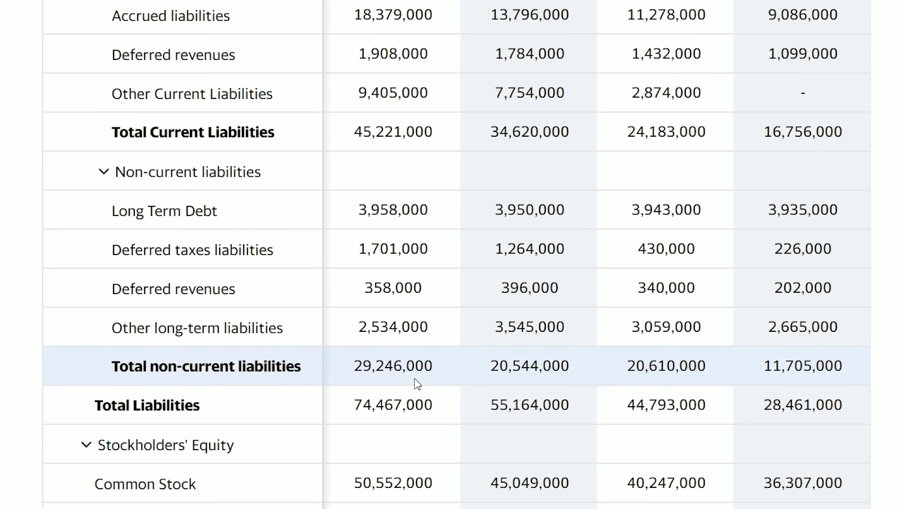
{"action": "scroll", "coordinate": [414, 377], "scroll_direction": "up", "scroll_amount": 10}
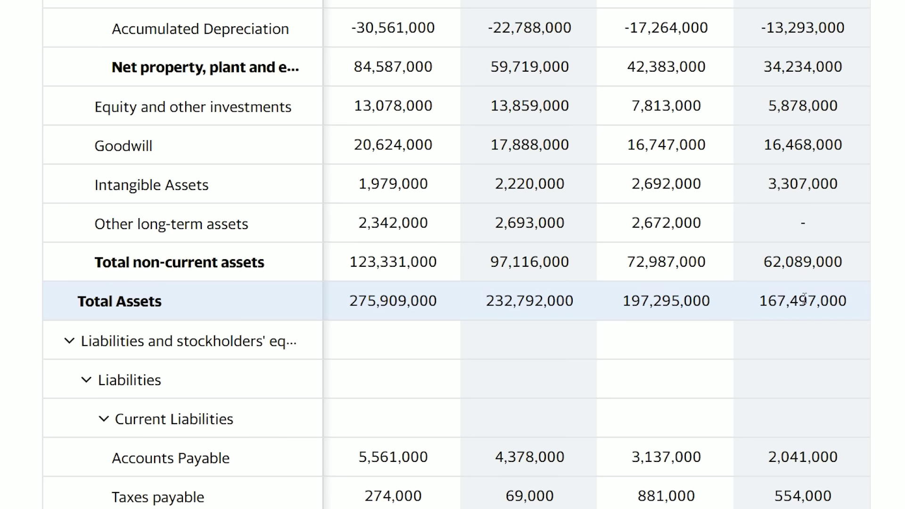
{"action": "scroll", "coordinate": [804, 297], "scroll_direction": "down", "scroll_amount": 10}
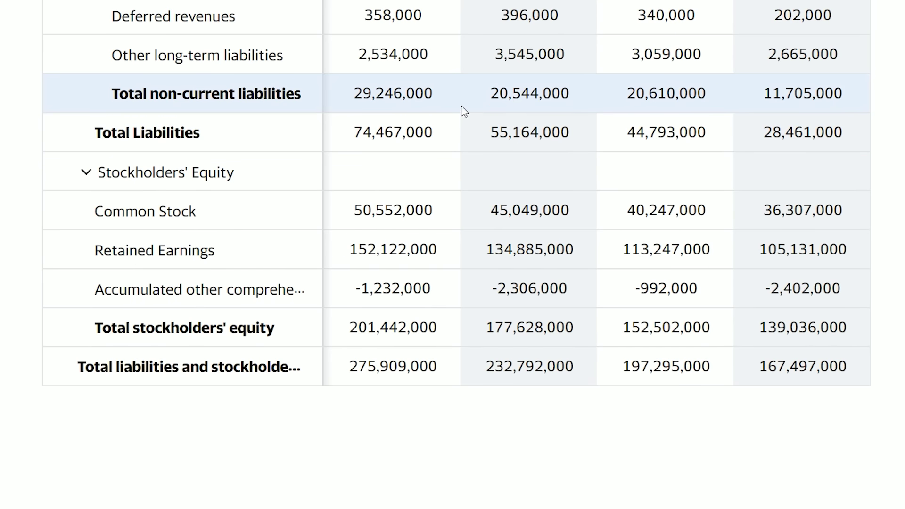
{"action": "left_click_drag", "start_coordinate": [292, 329], "coordinate": [121, 327]}
{"action": "left_click", "coordinate": [122, 326]}
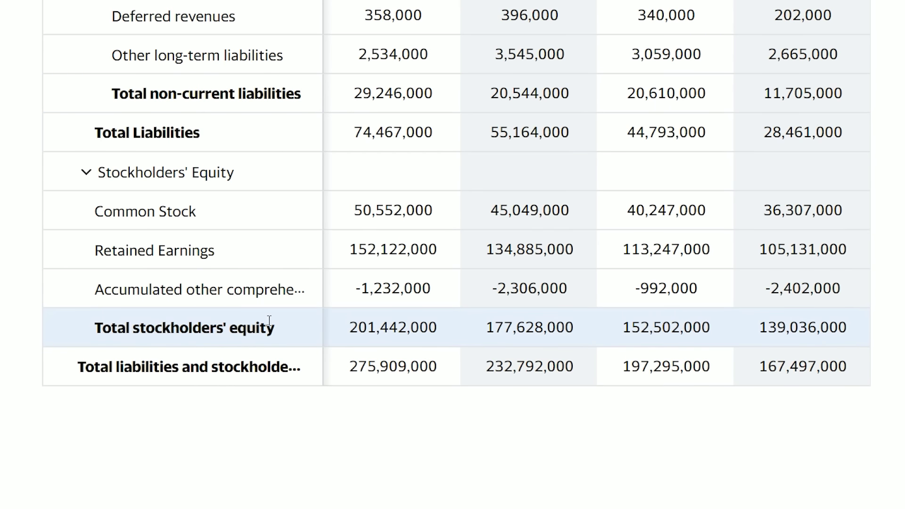